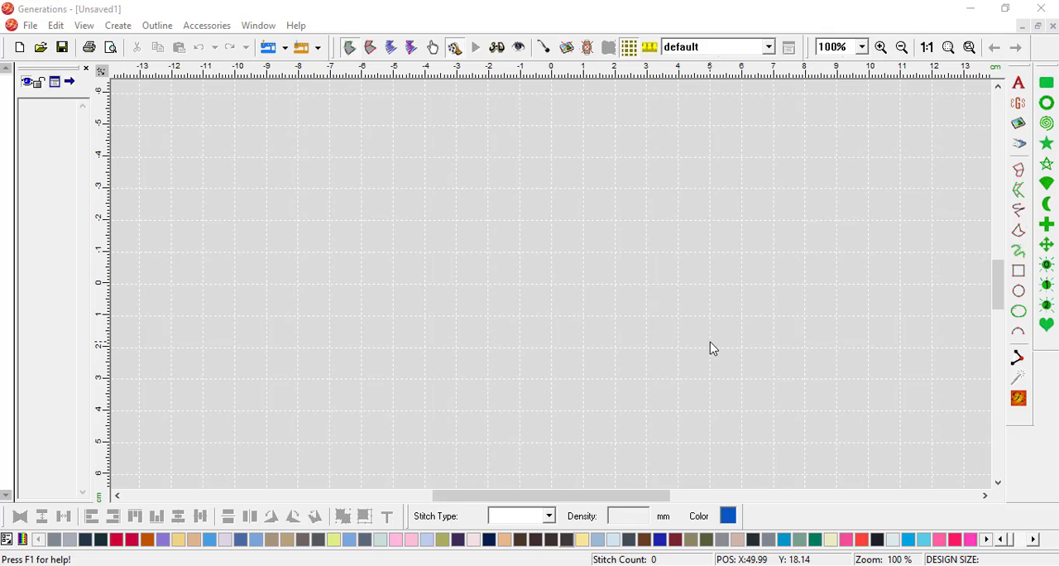
Step: Review the measurement unit in the general preferences and the grid style and spacing in the canvas settings
click(85, 27)
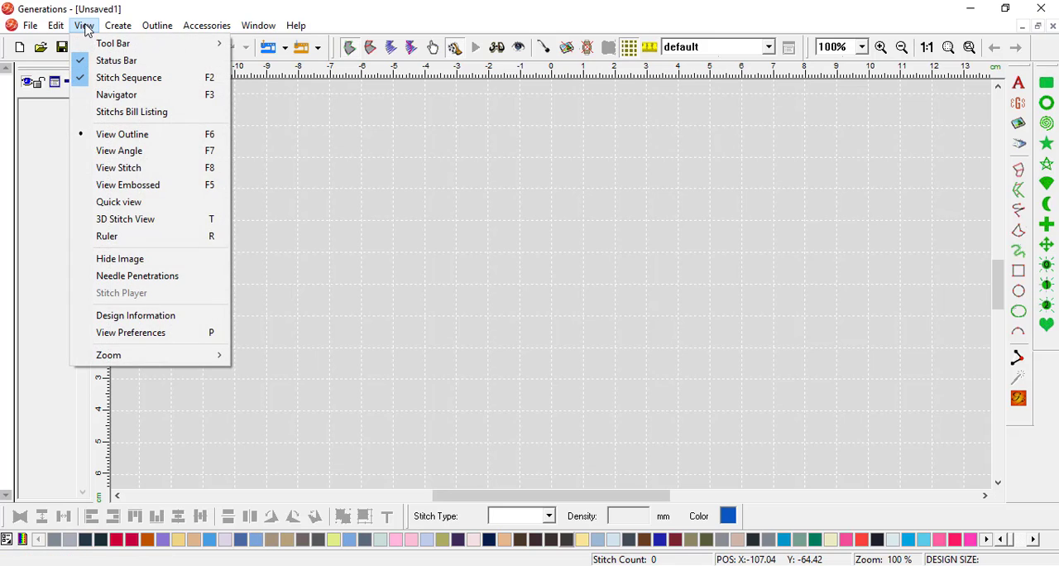
click(153, 341)
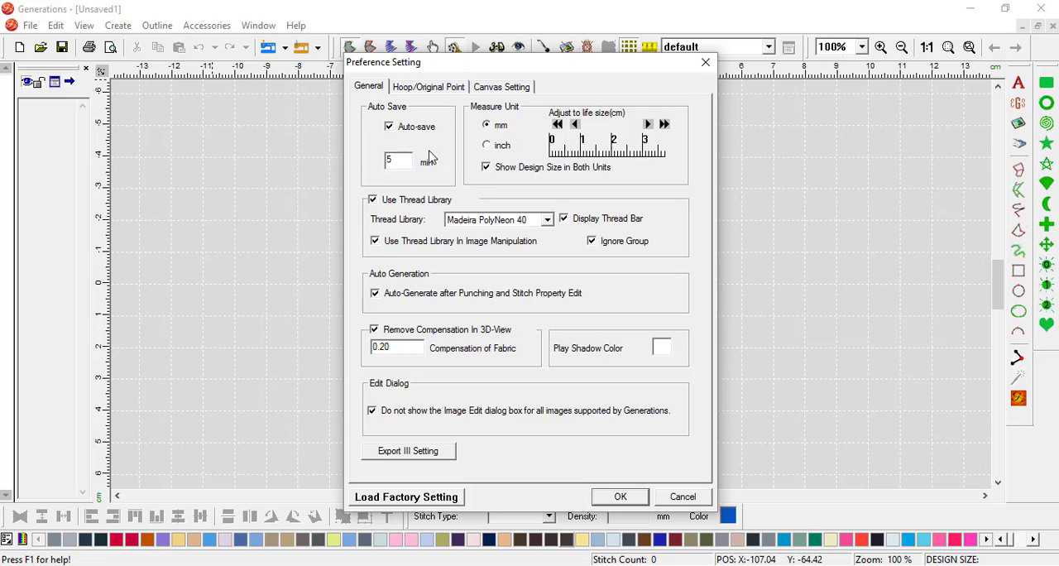
click(494, 90)
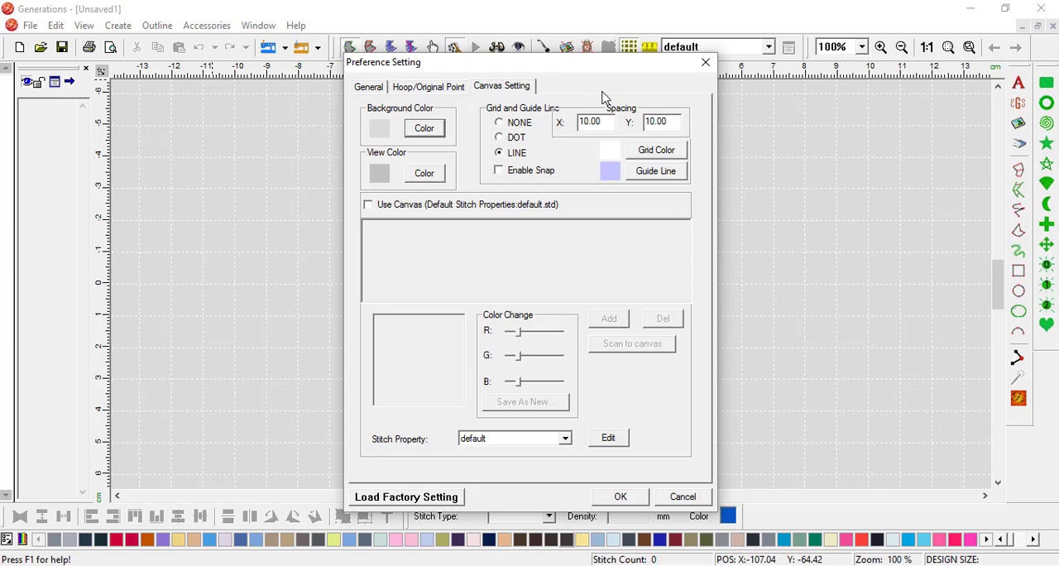
click(620, 497)
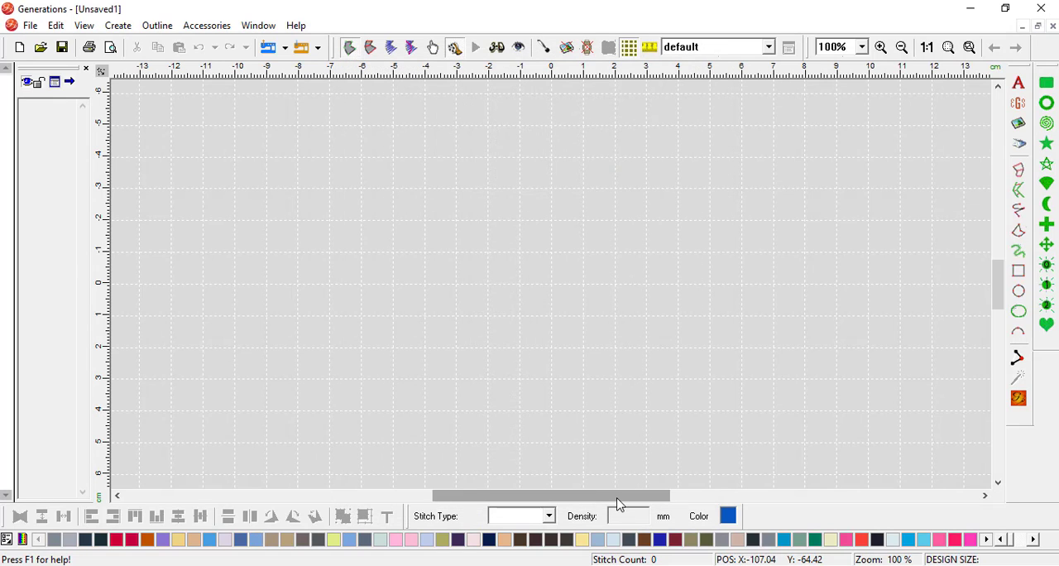
Step: Zoom in to about 1512% on the grid line between the -2 cm and -1 cm horizontal ruler marks
click(881, 47)
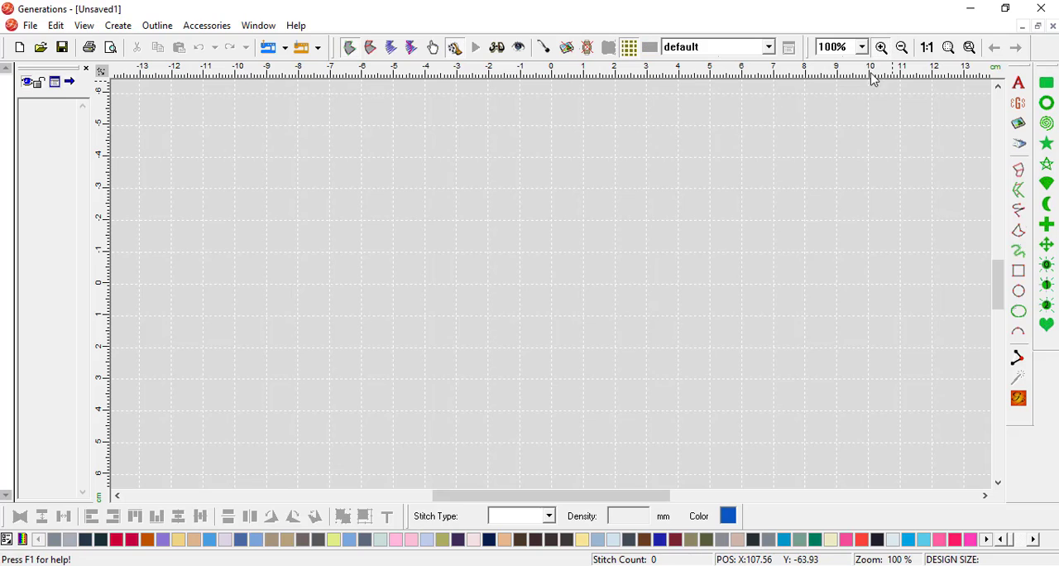
drag(475, 240, 533, 265)
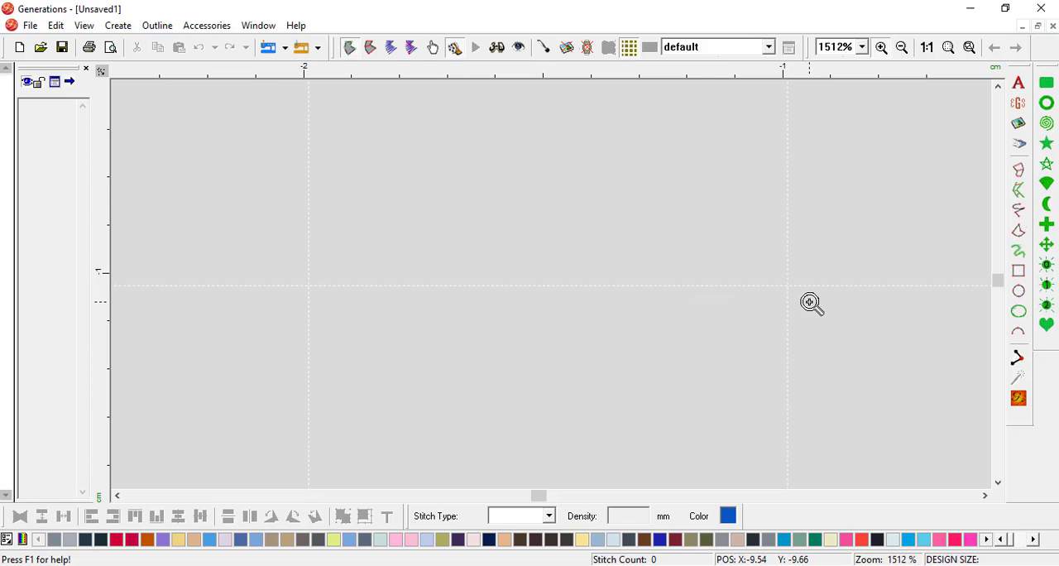
key(space)
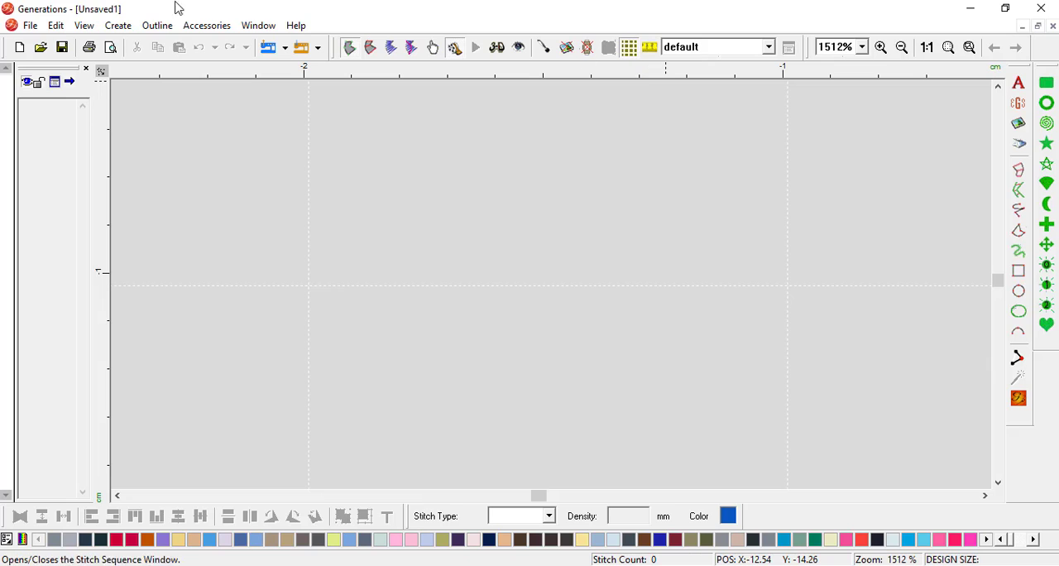
Step: Change the canvas grid style to DOT in the preferences
click(86, 26)
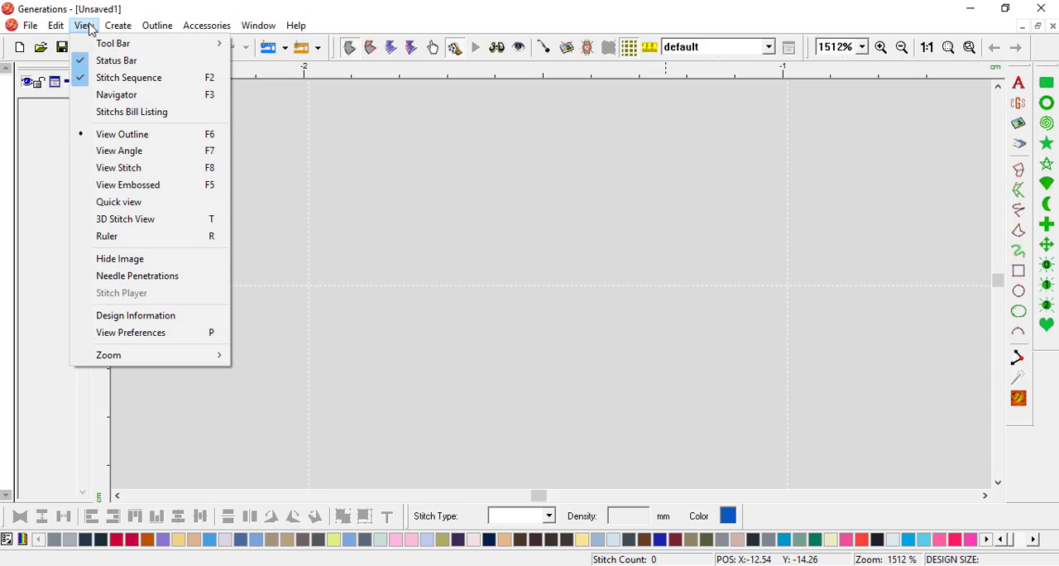
click(163, 336)
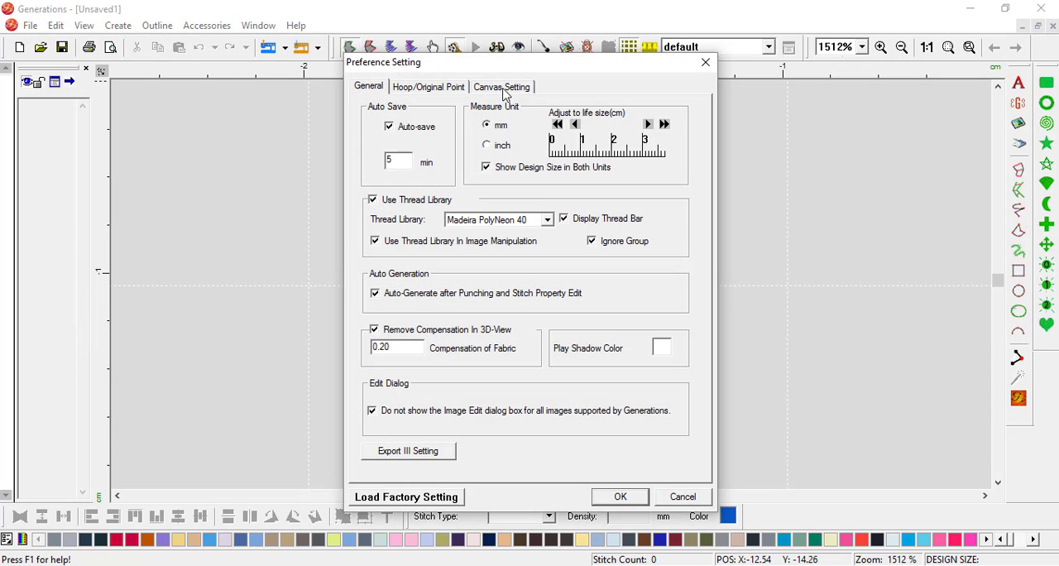
click(503, 88)
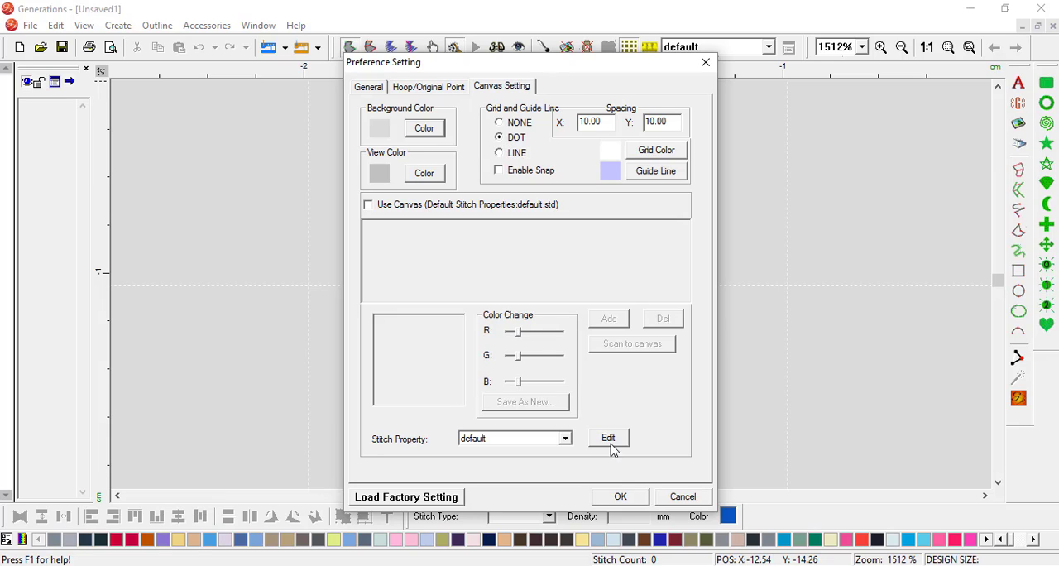
click(620, 497)
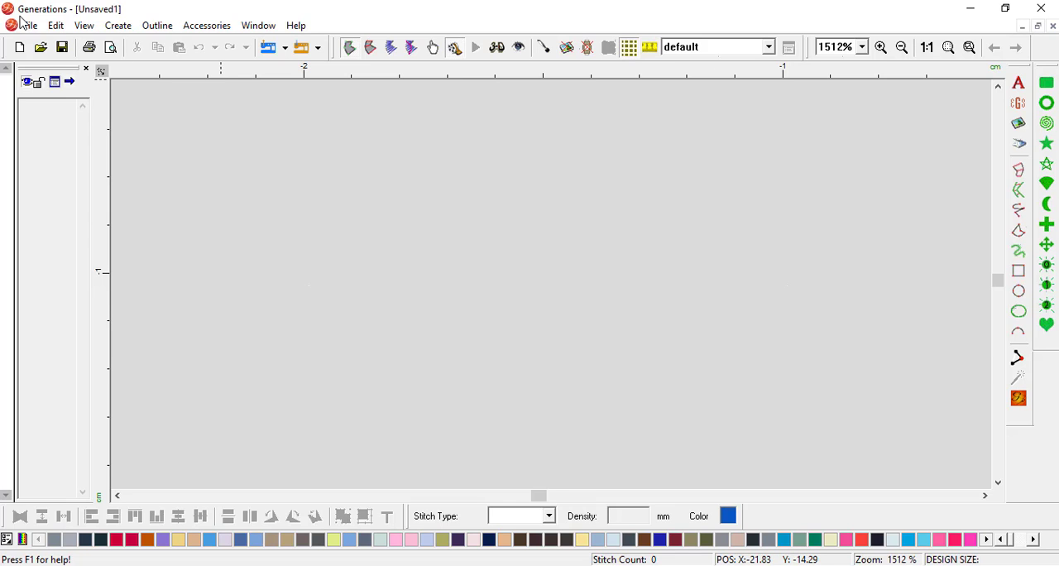
Step: Switch the canvas grid style back to LINE in the preferences
click(82, 26)
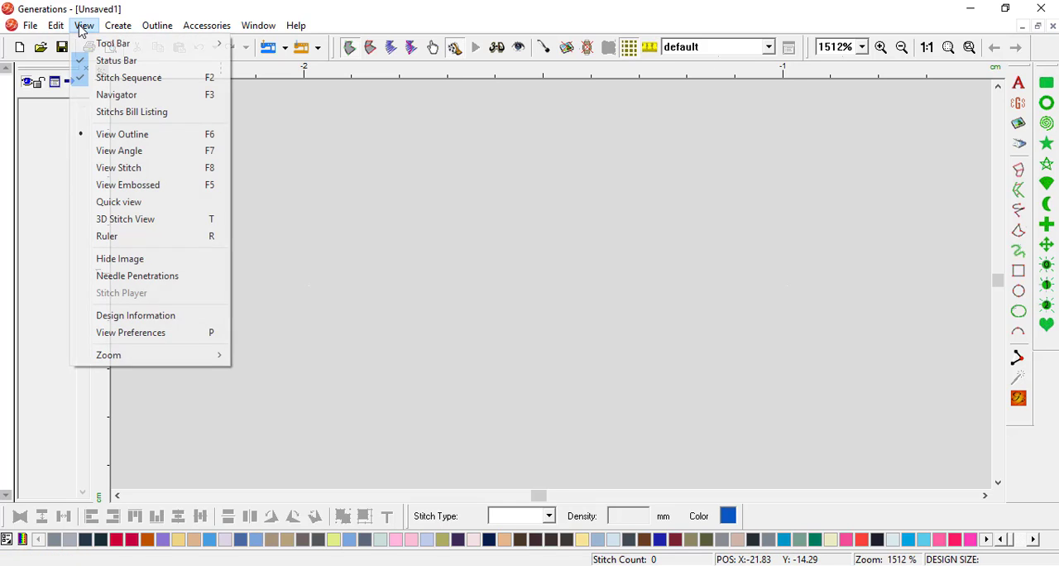
click(158, 340)
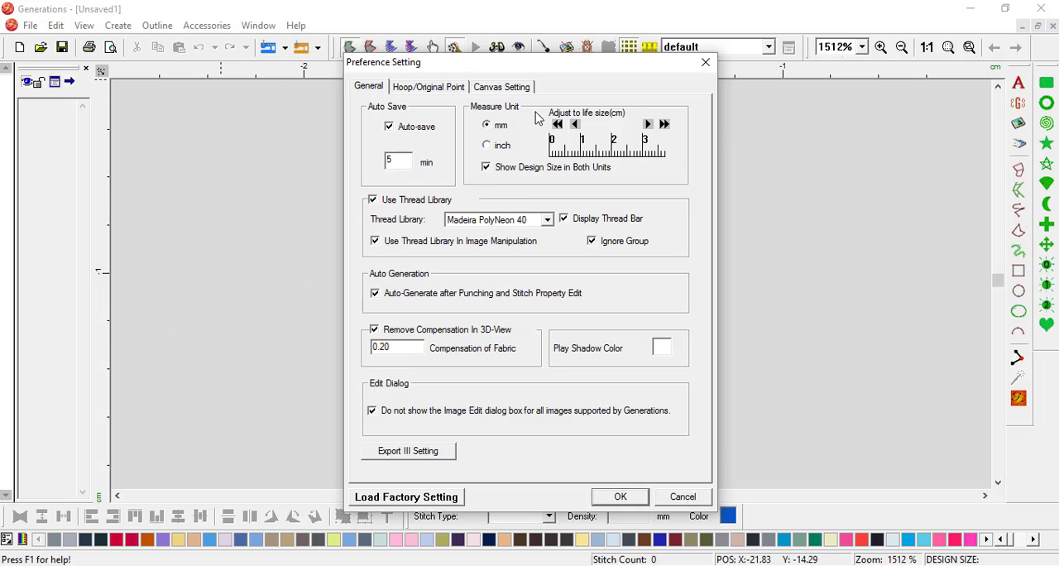
click(502, 87)
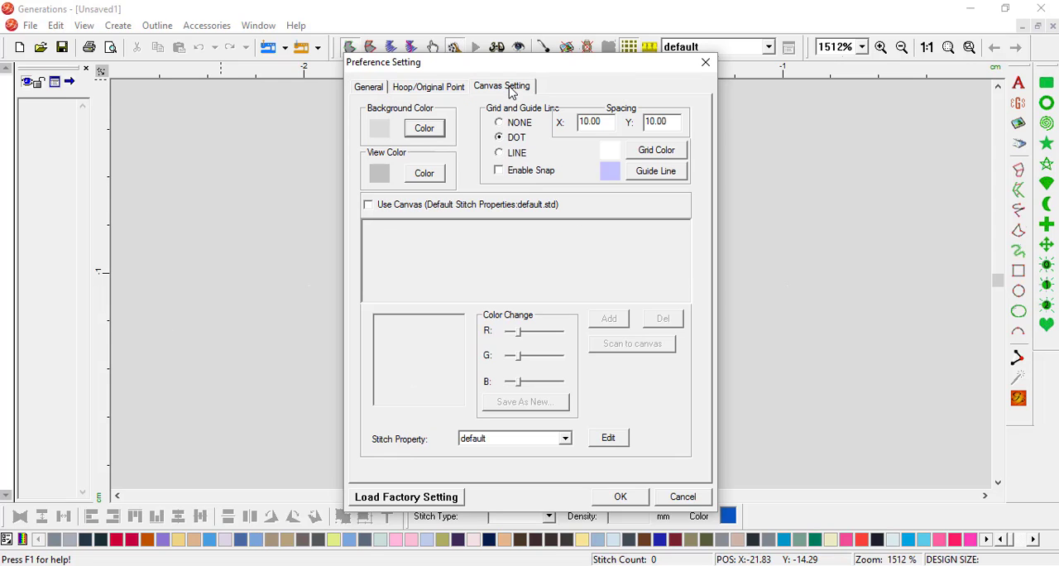
click(500, 154)
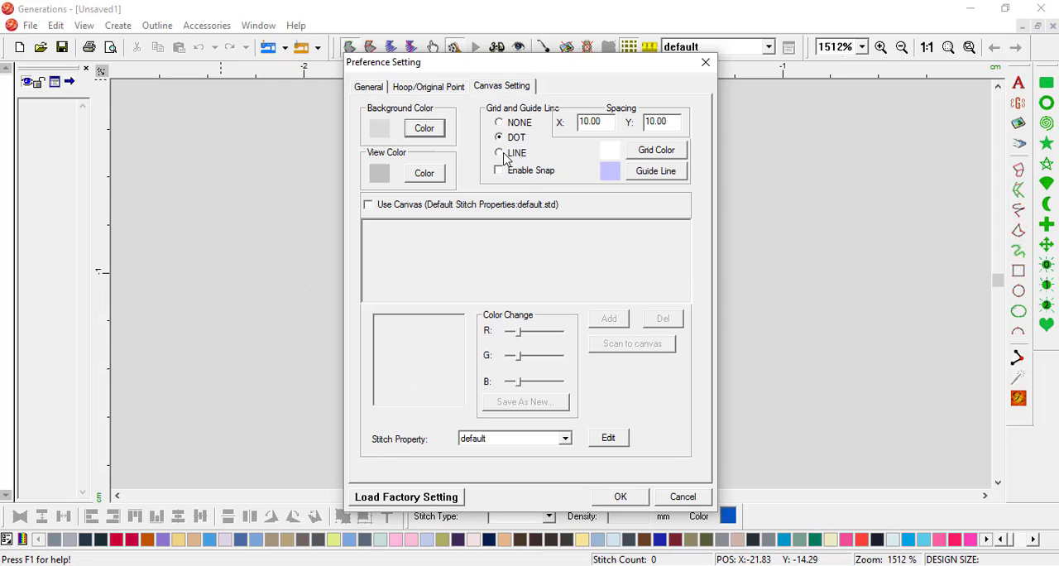
click(635, 498)
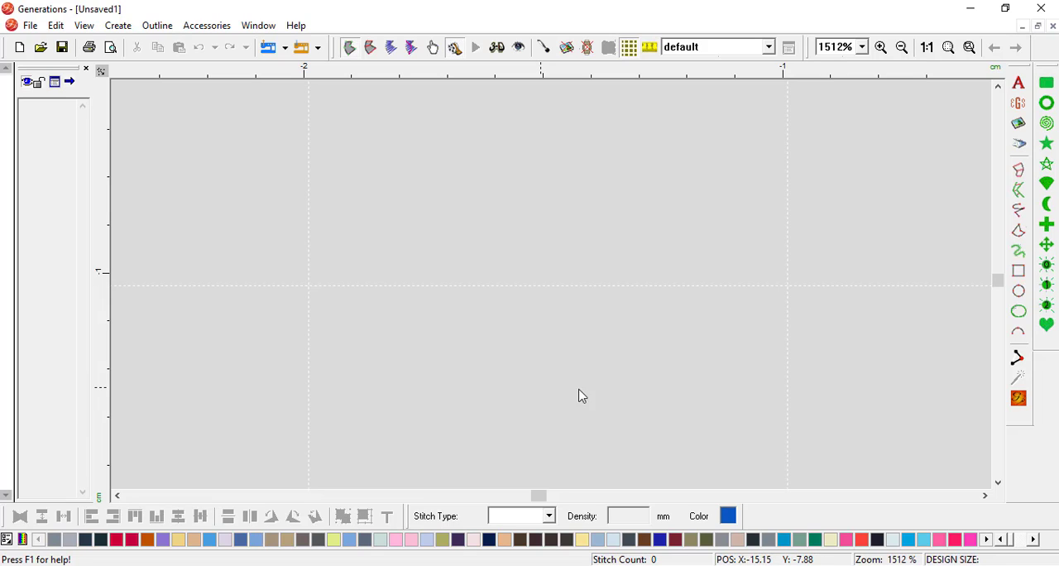
Step: Realign the grid so an intersection lines up with the -2 cm horizontal and -1 cm vertical ruler marks
click(1018, 358)
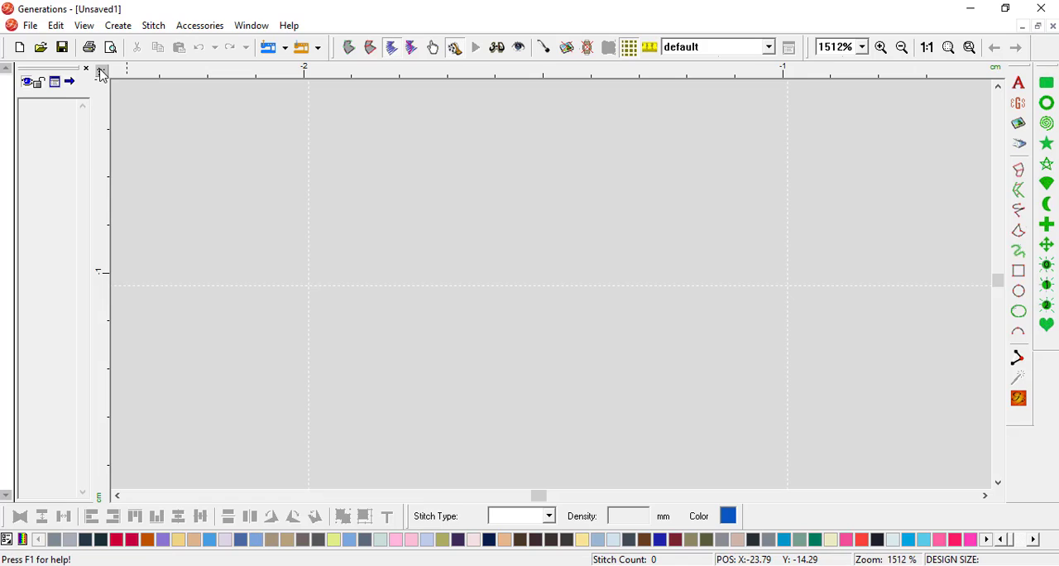
drag(101, 72, 304, 273)
Step: With Insert Stitches, place a 10 mm horizontal stitch between the two neighbouring grid intersections, retrace it, and remove the last point
click(1018, 359)
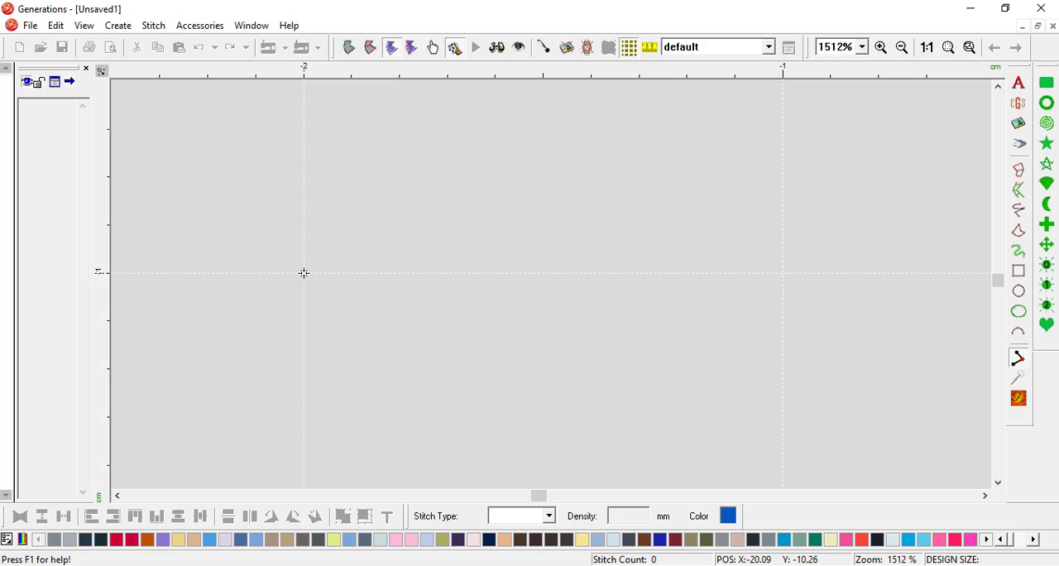
click(304, 272)
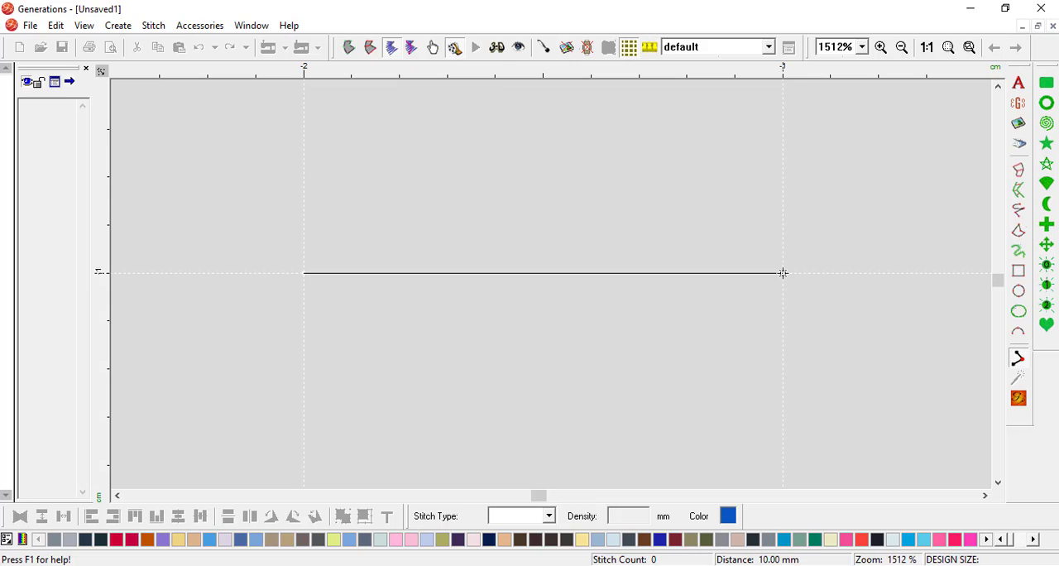
click(782, 272)
click(303, 273)
click(782, 273)
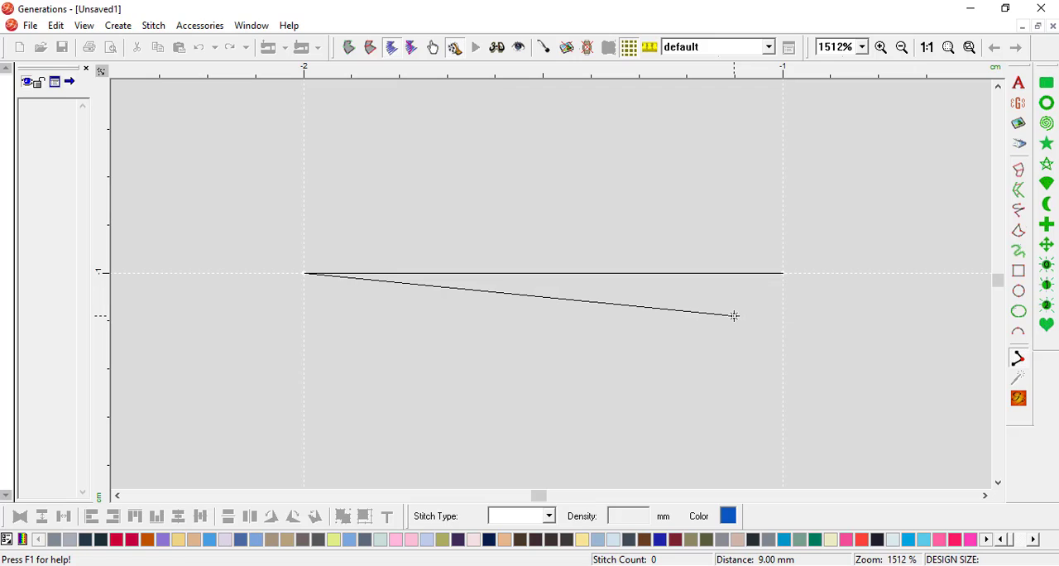
key(BackSpace)
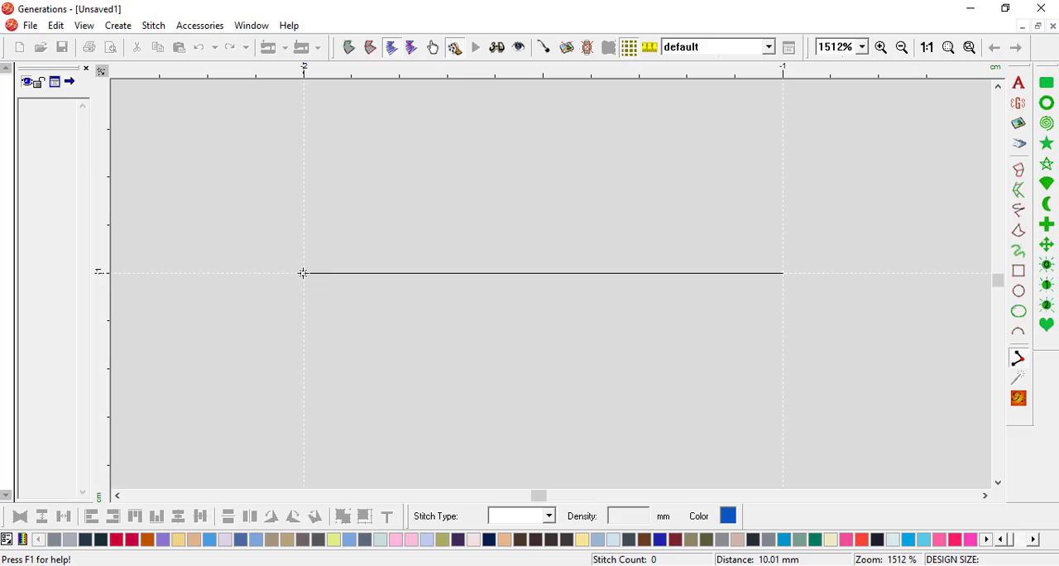
Step: Add twelve more stitch points back and forth between the 10 mm line's two ends, and finish the stitch object
click(303, 273)
click(782, 273)
click(304, 273)
click(783, 273)
click(304, 272)
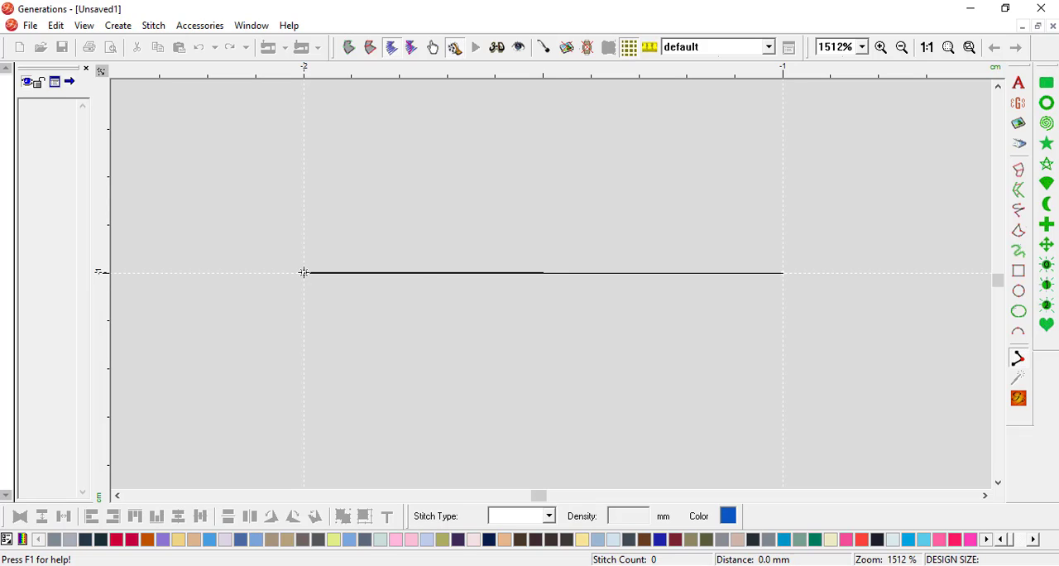
click(782, 272)
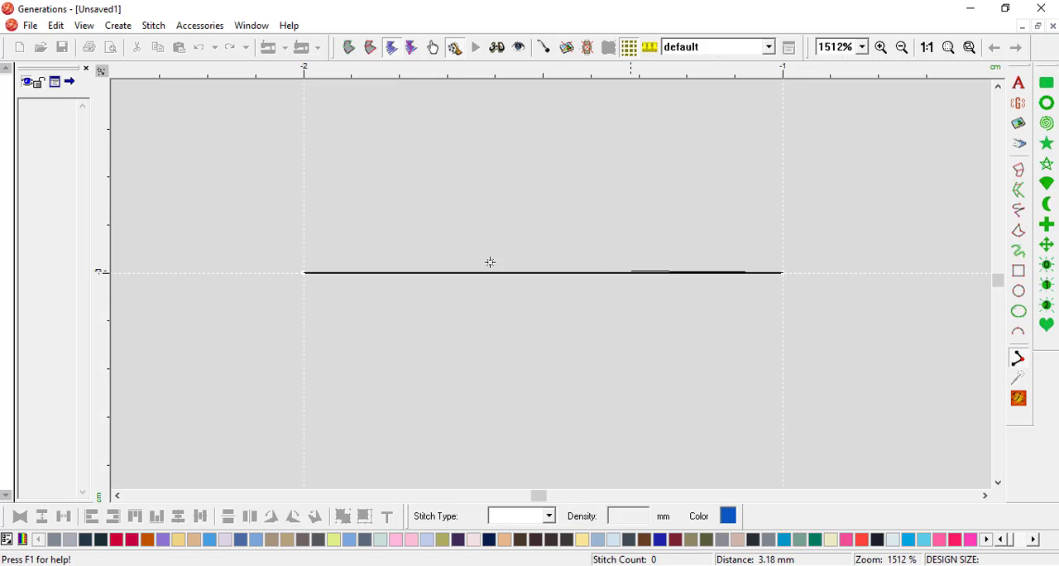
click(302, 272)
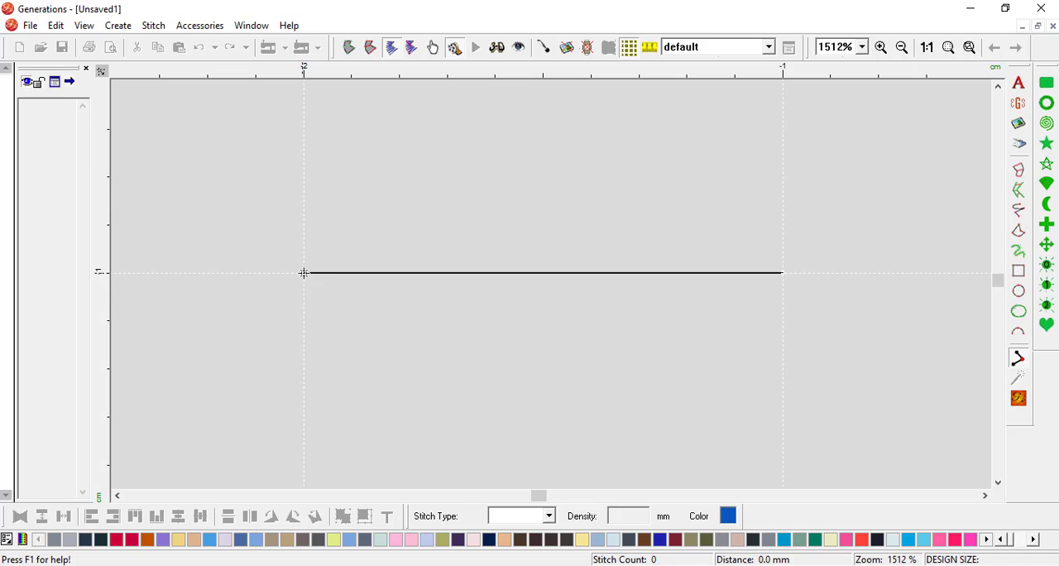
click(784, 270)
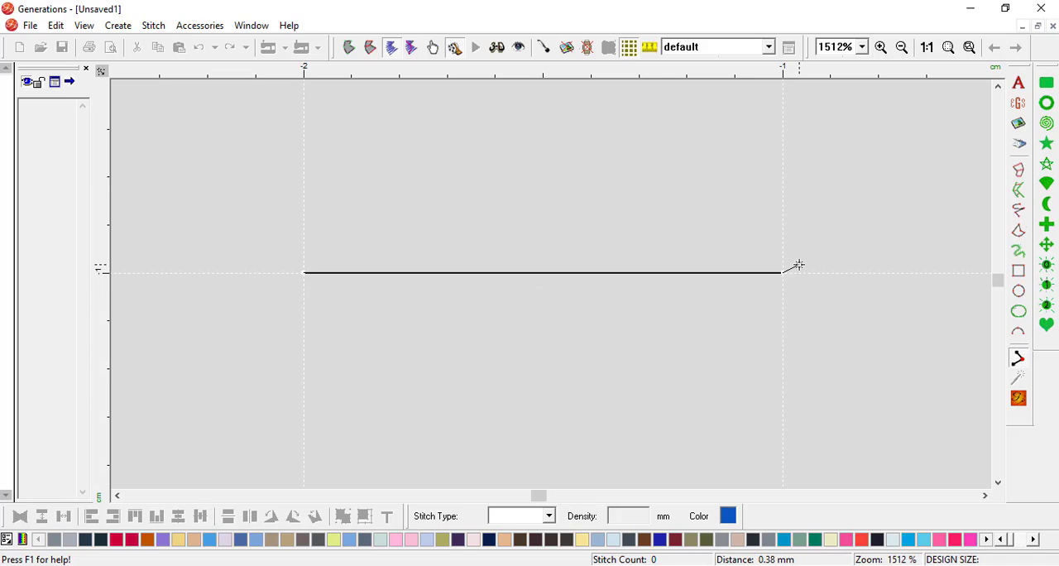
click(303, 272)
click(783, 273)
click(304, 272)
click(783, 272)
key(Return)
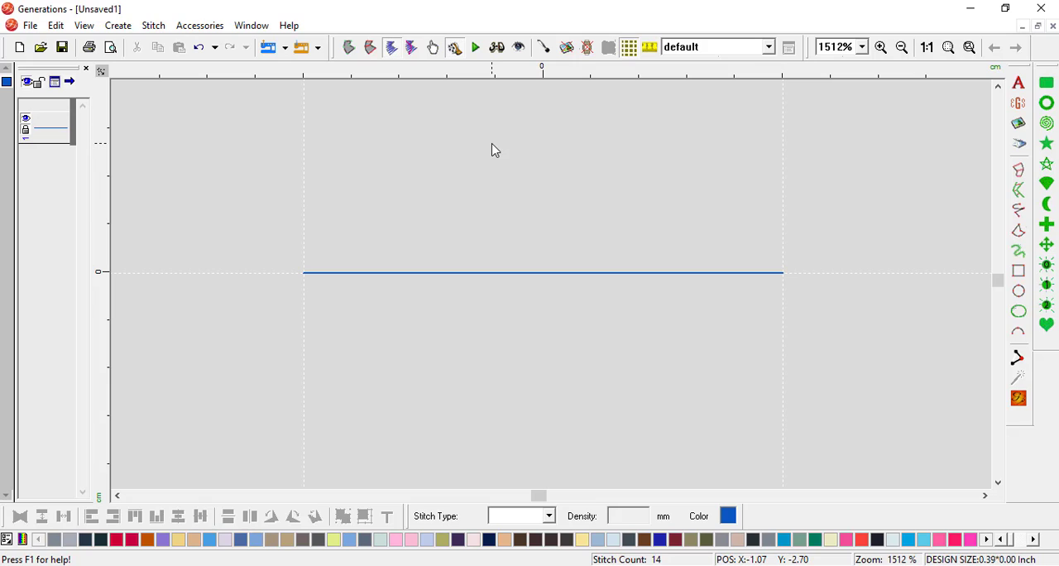
Step: Play the stitched line stitch by stitch in the stitch player to check its passes, and leave the player
click(476, 48)
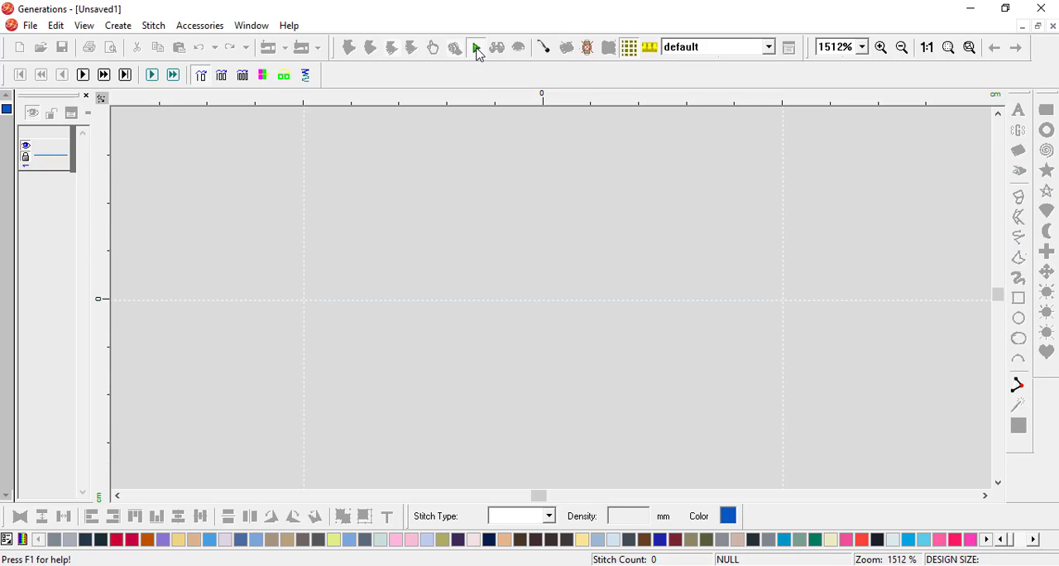
click(83, 76)
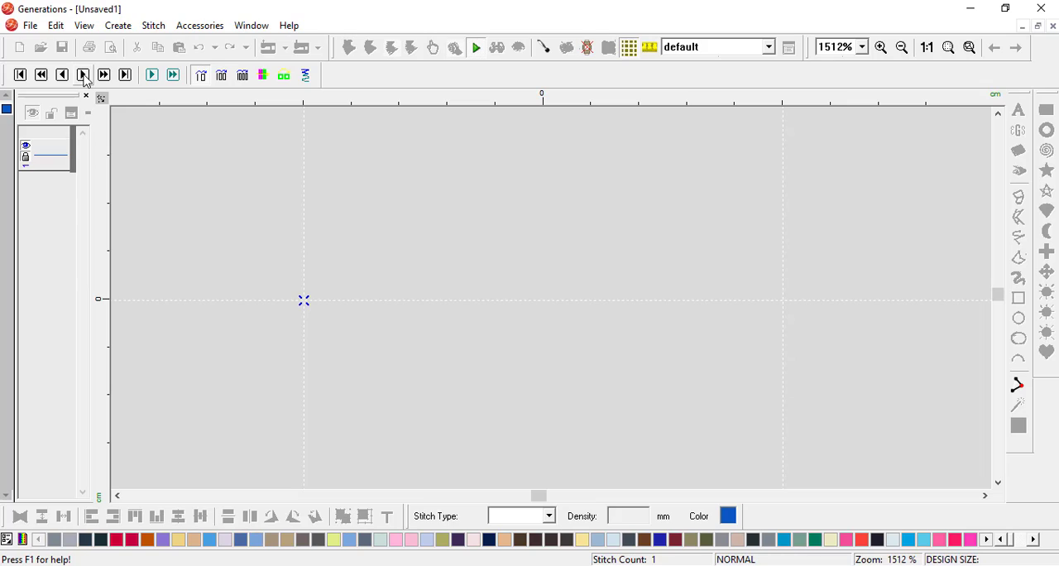
click(84, 76)
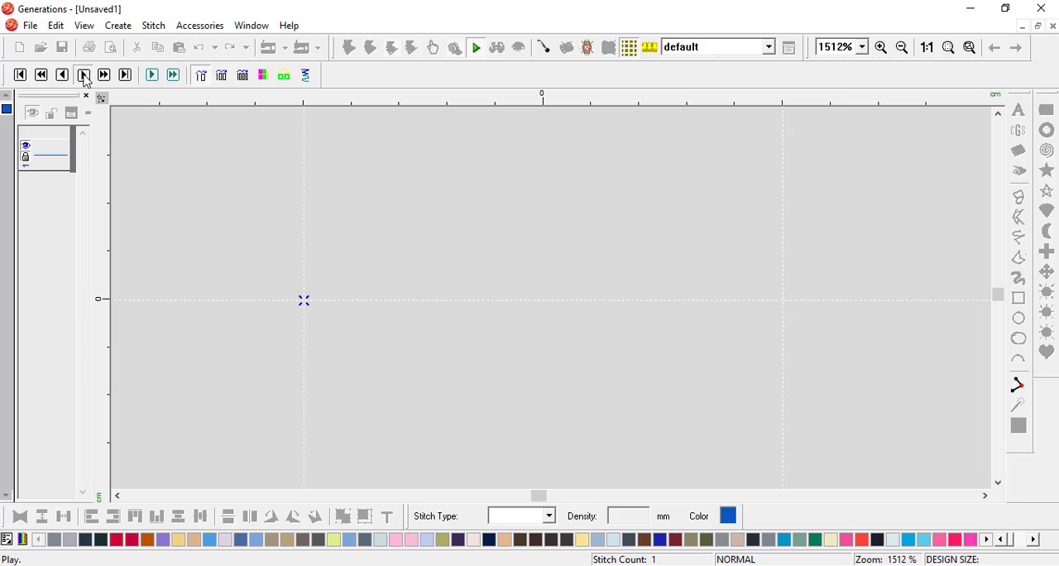
click(83, 77)
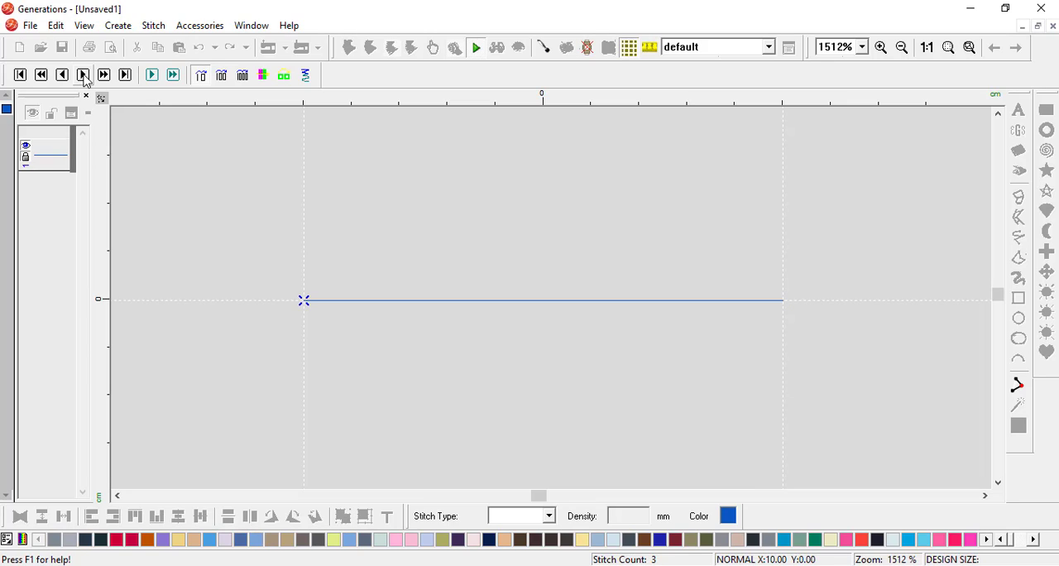
click(84, 76)
click(84, 76)
click(83, 76)
click(84, 76)
click(84, 76)
click(83, 76)
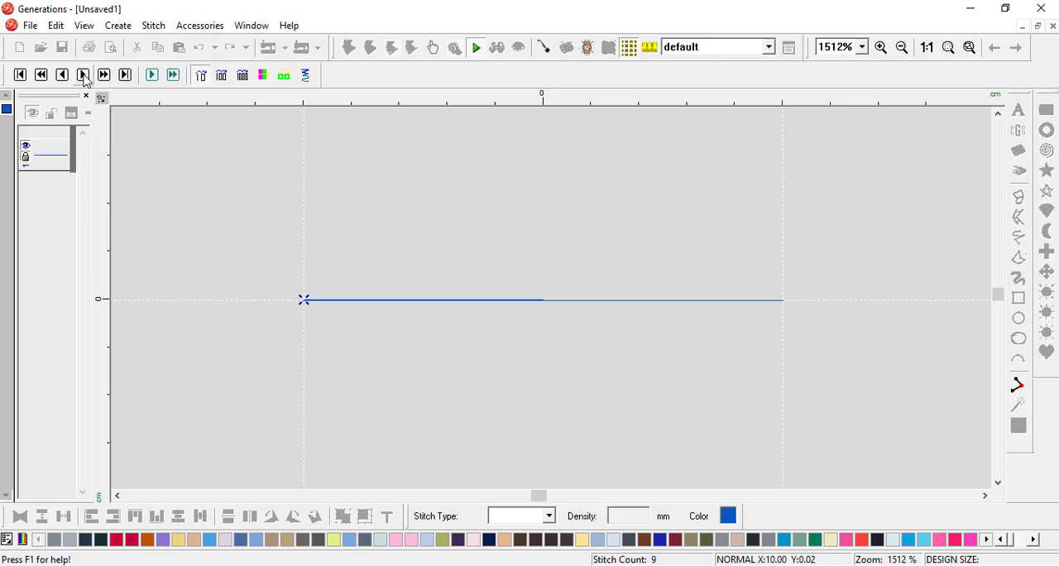
click(83, 76)
click(83, 76)
click(84, 76)
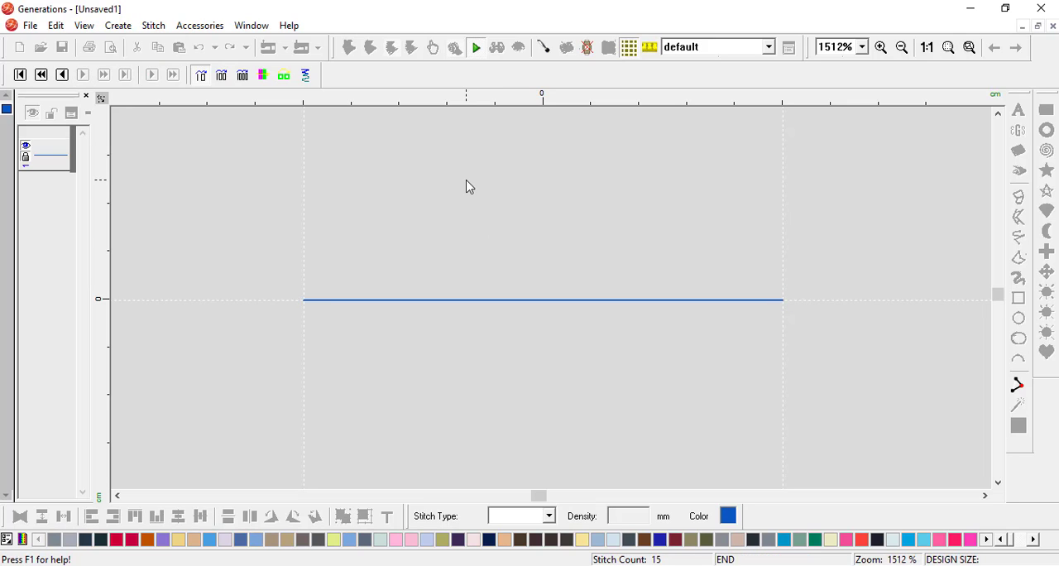
click(473, 51)
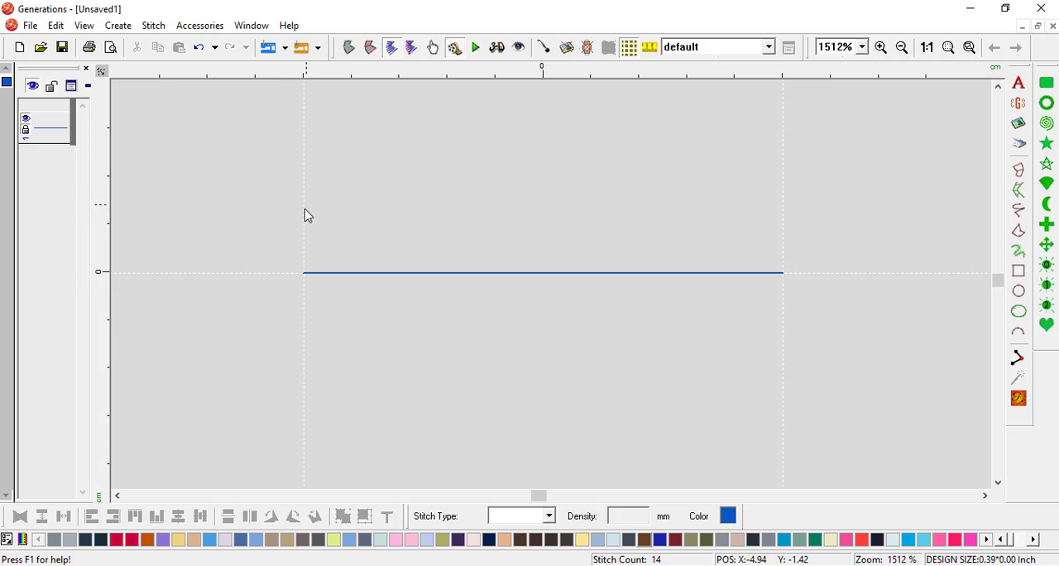
Step: Select the stitched 10 mm line and save it as a motif file named 7pass in the Motif folder
drag(276, 225, 826, 359)
drag(171, 122, 949, 426)
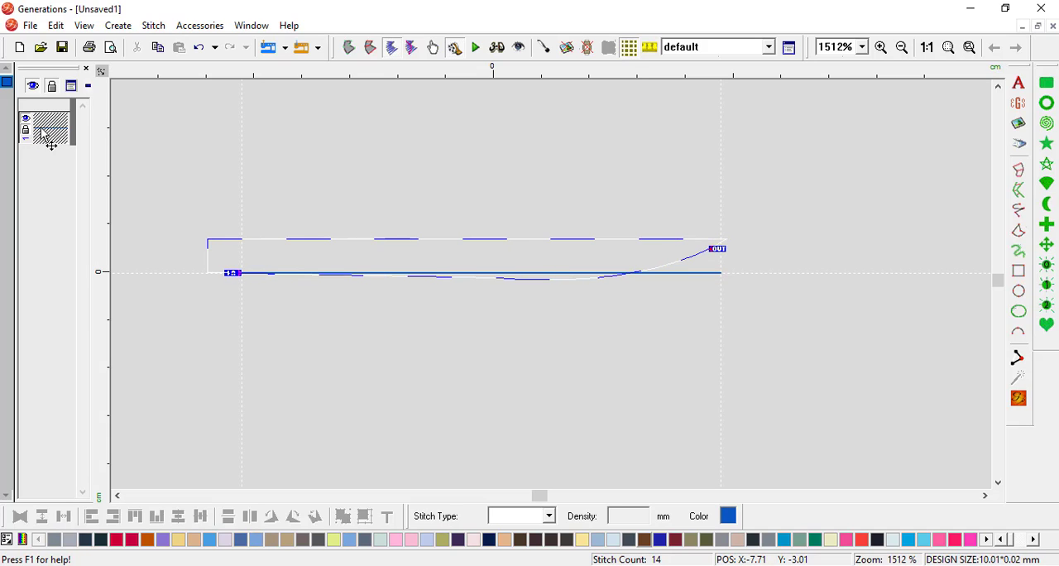
click(204, 25)
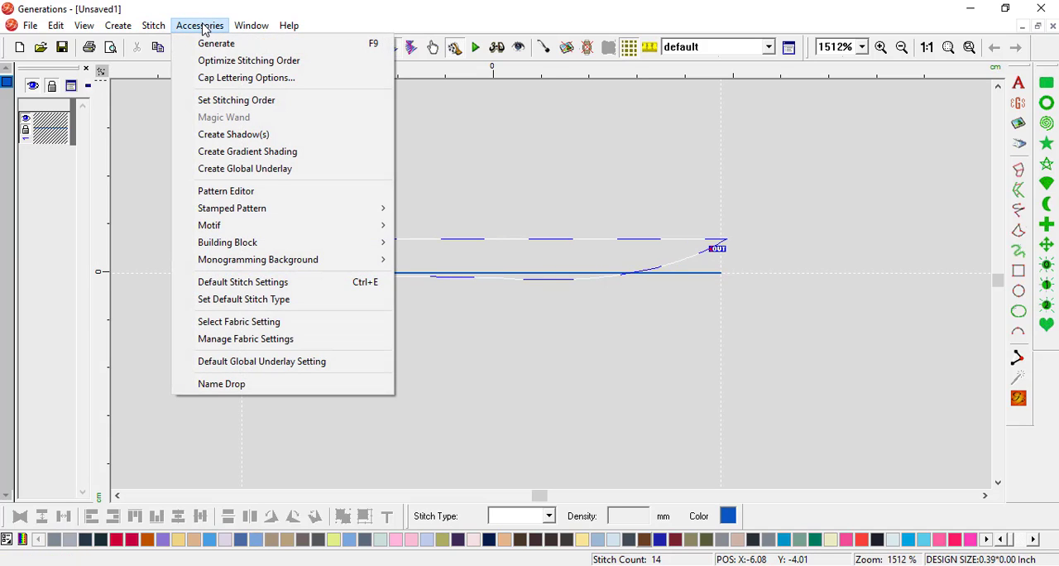
mouse_move(252, 229)
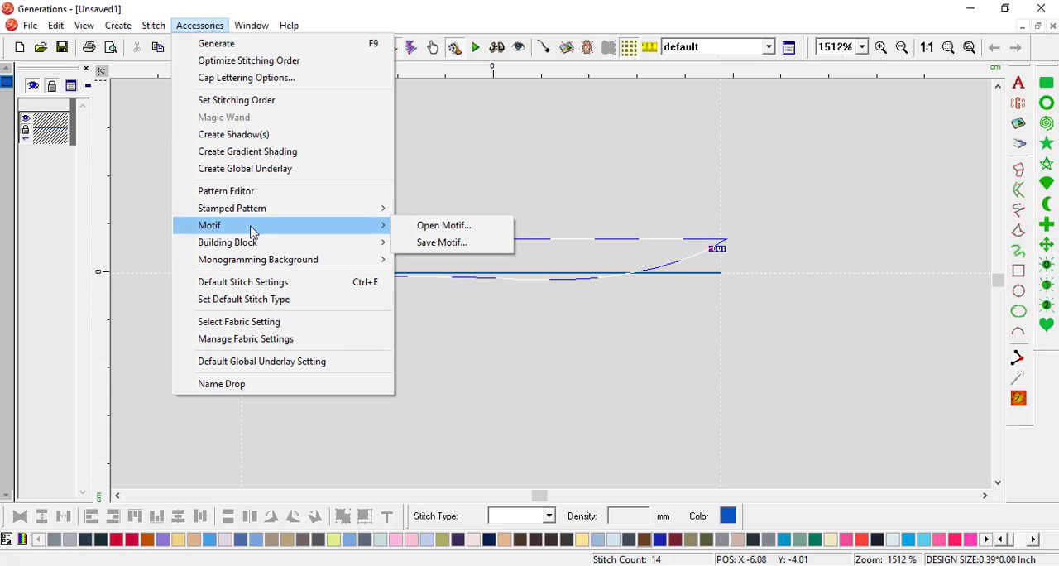
click(448, 246)
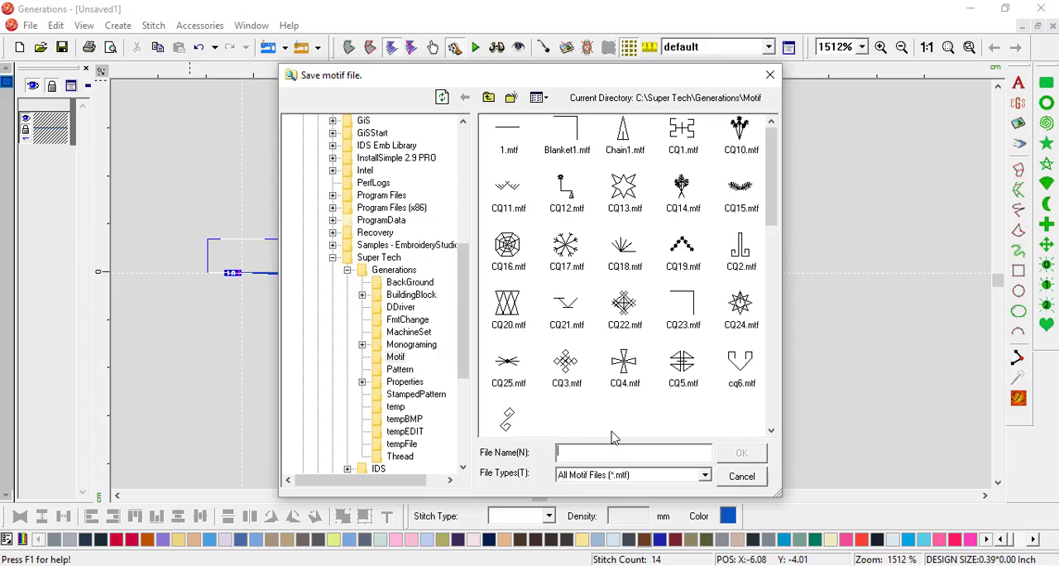
text(7pass)
click(743, 456)
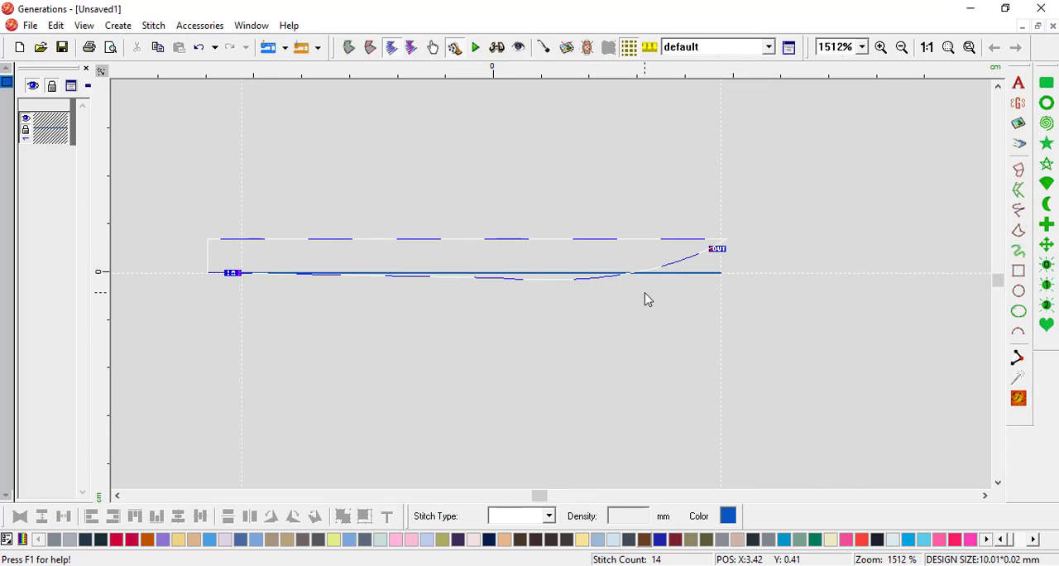
Step: Start a new design and draw a Line-type circle about 90 mm in diameter, finishing with it deselected
click(21, 48)
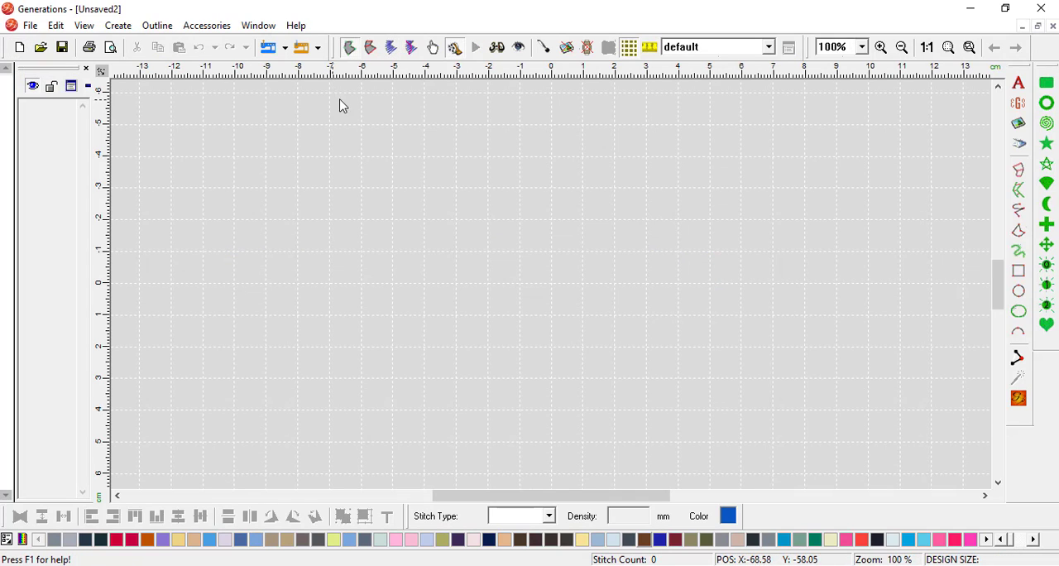
click(1021, 300)
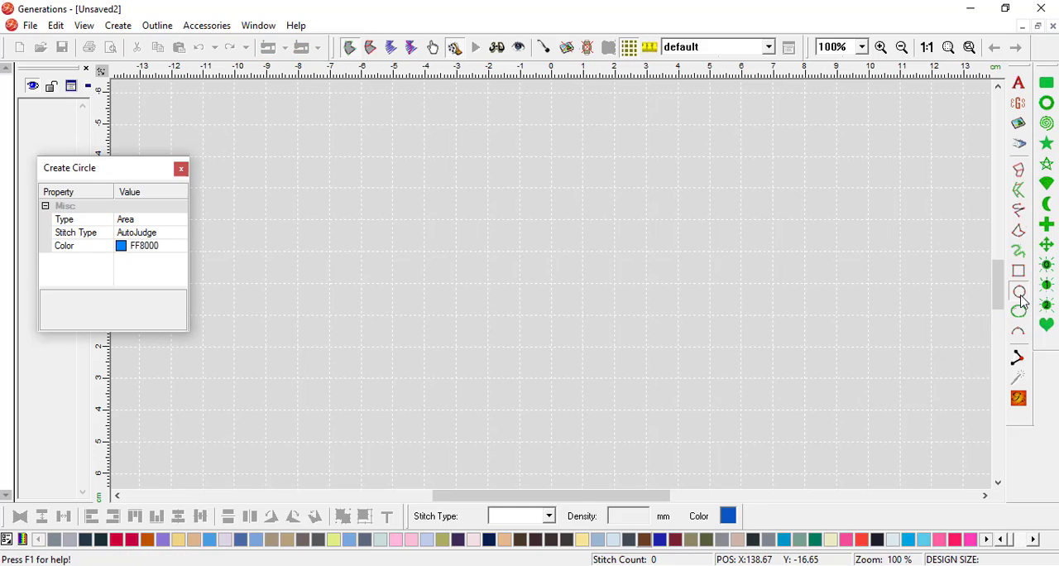
click(131, 224)
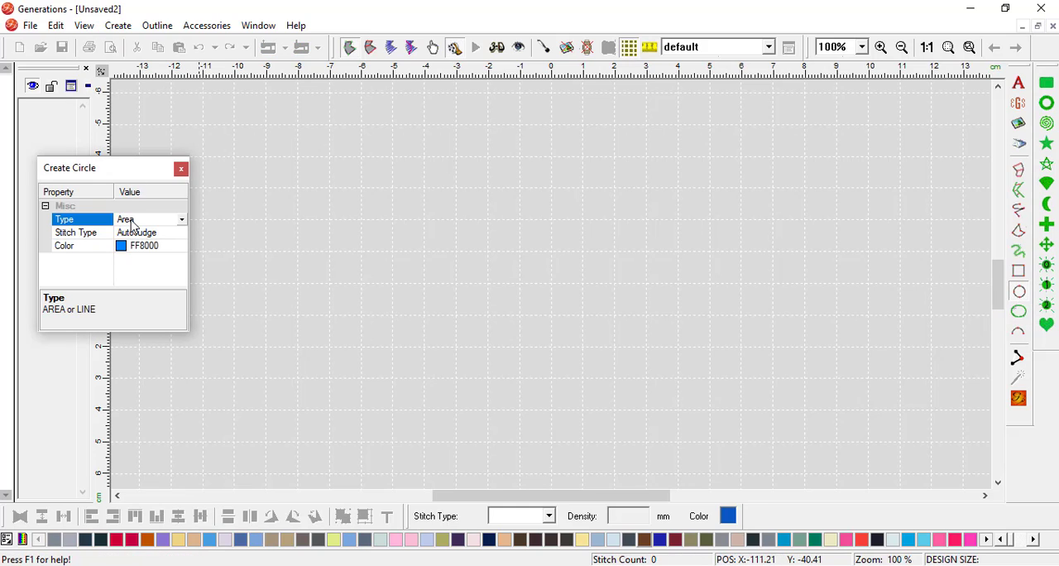
click(183, 223)
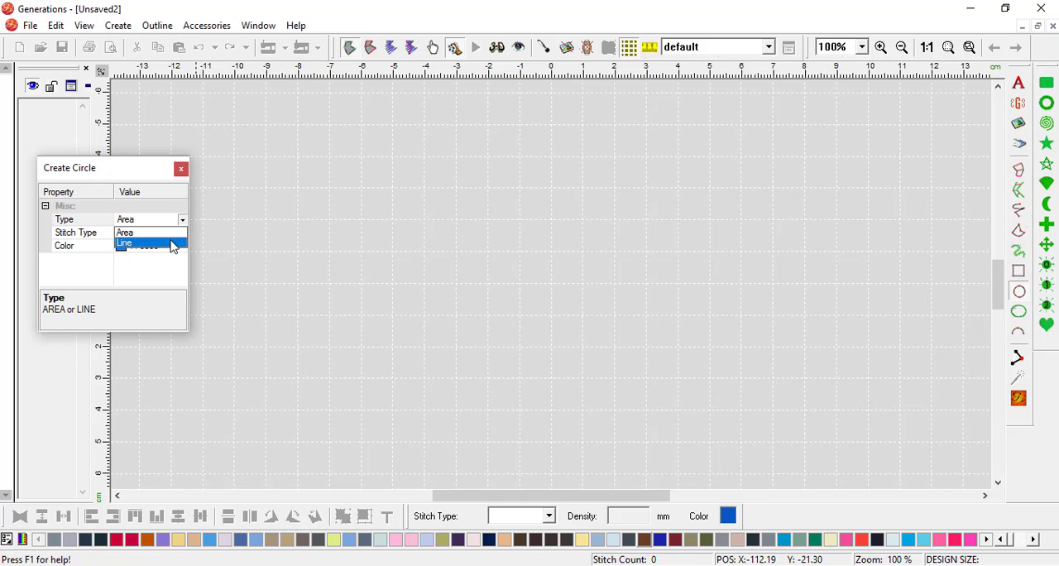
click(174, 244)
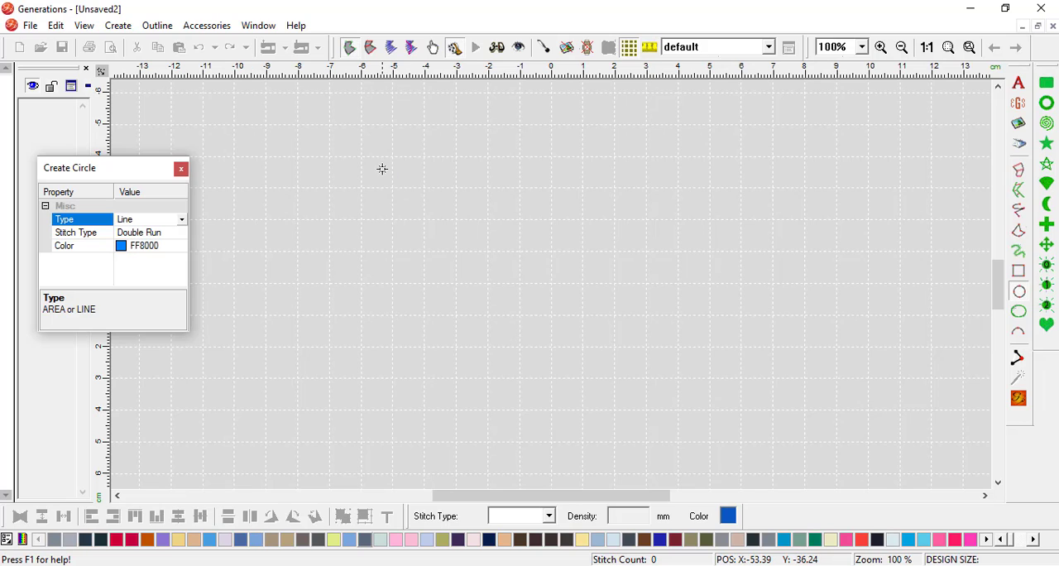
drag(382, 169, 671, 401)
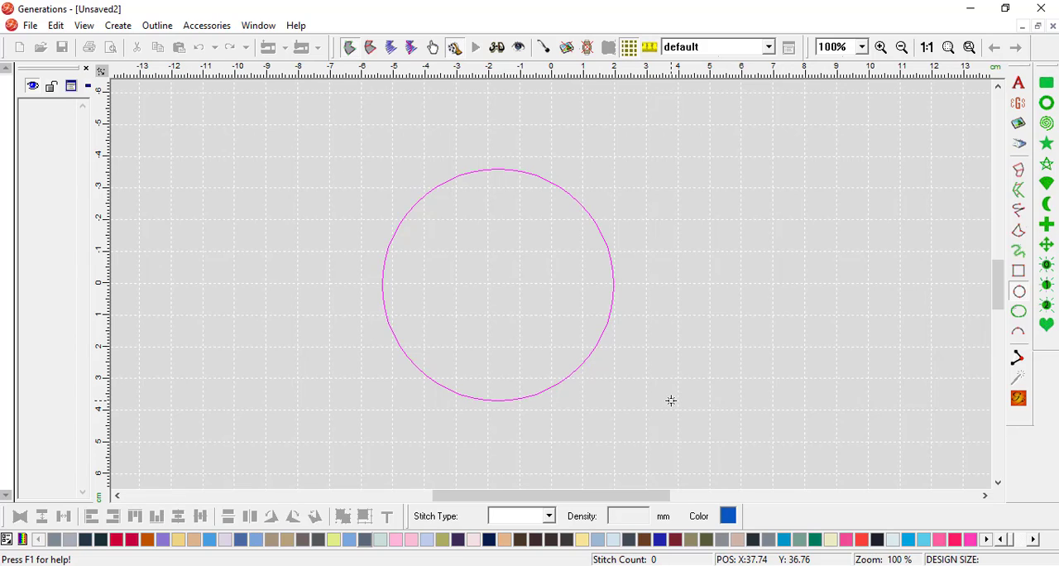
drag(671, 400, 699, 453)
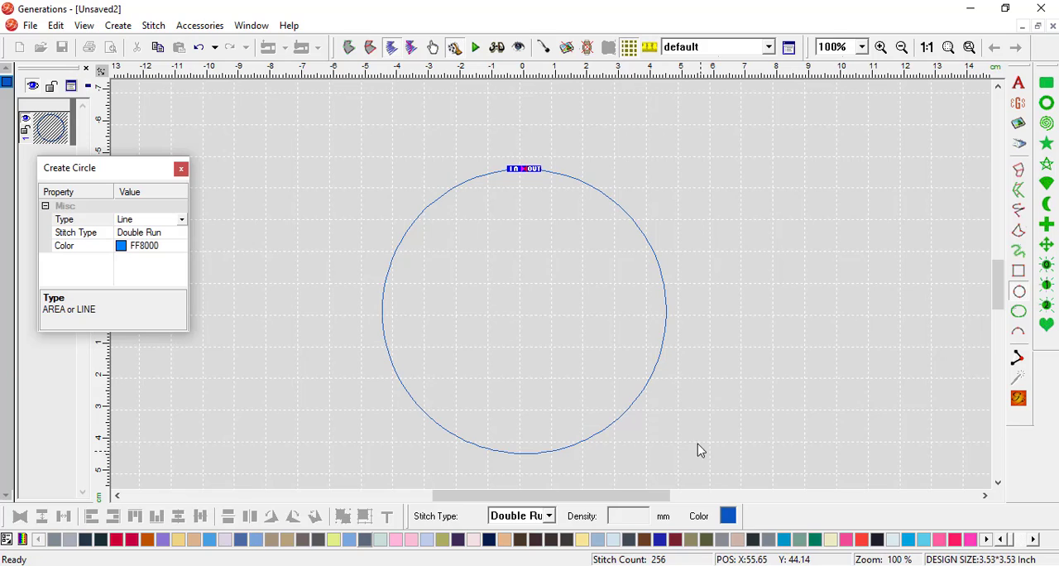
right_click(687, 366)
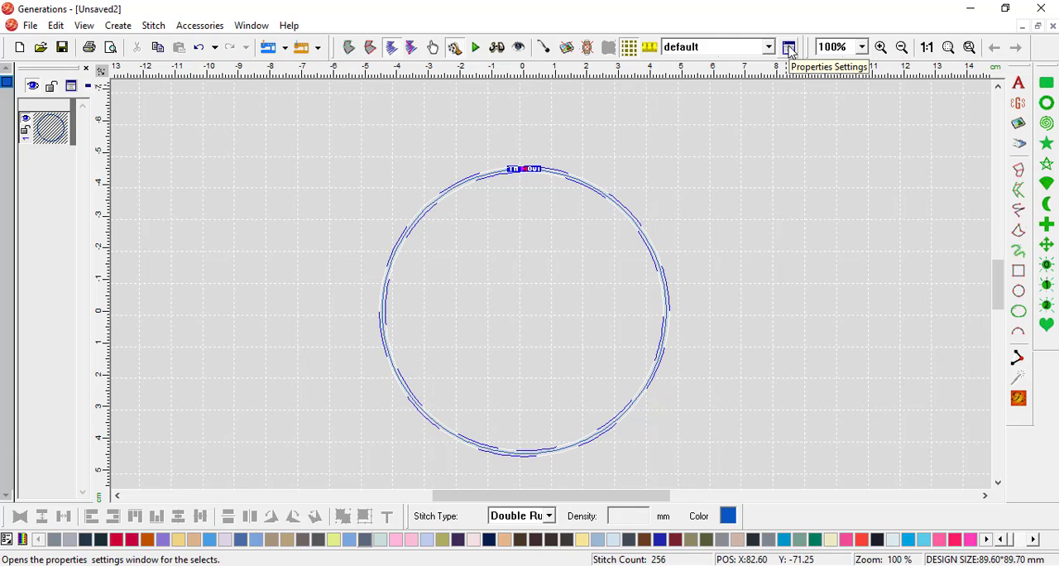
click(762, 217)
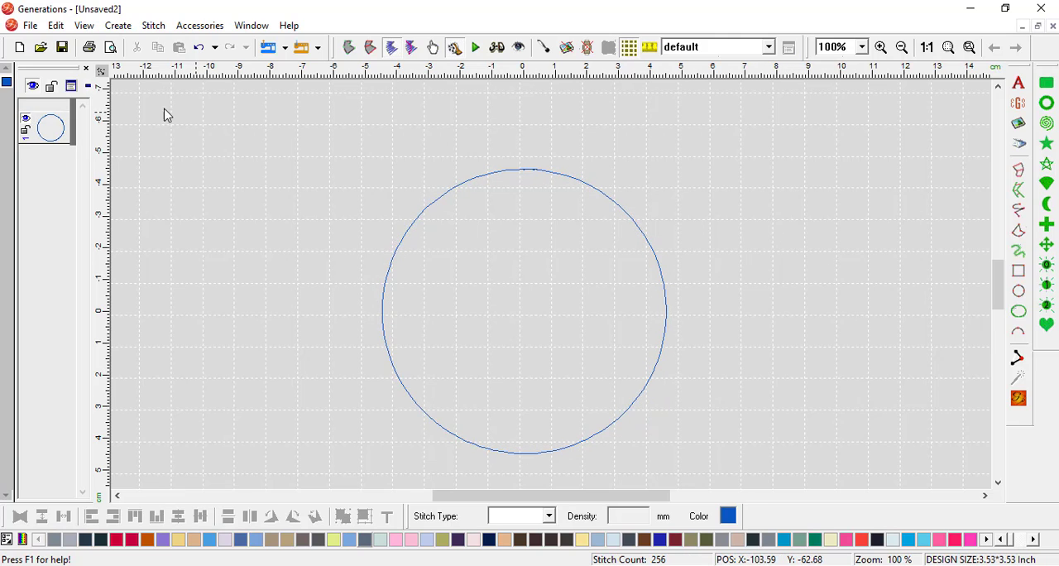
Step: Change the circle's stitch type to Motif Border with 7pass as motif A, and link its X and Y sizes
click(53, 129)
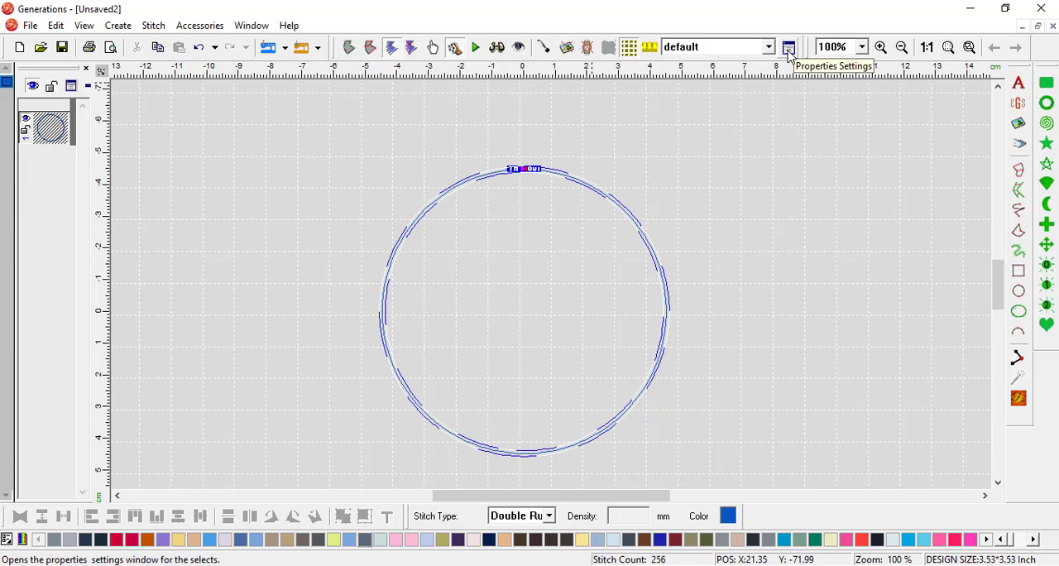
click(789, 53)
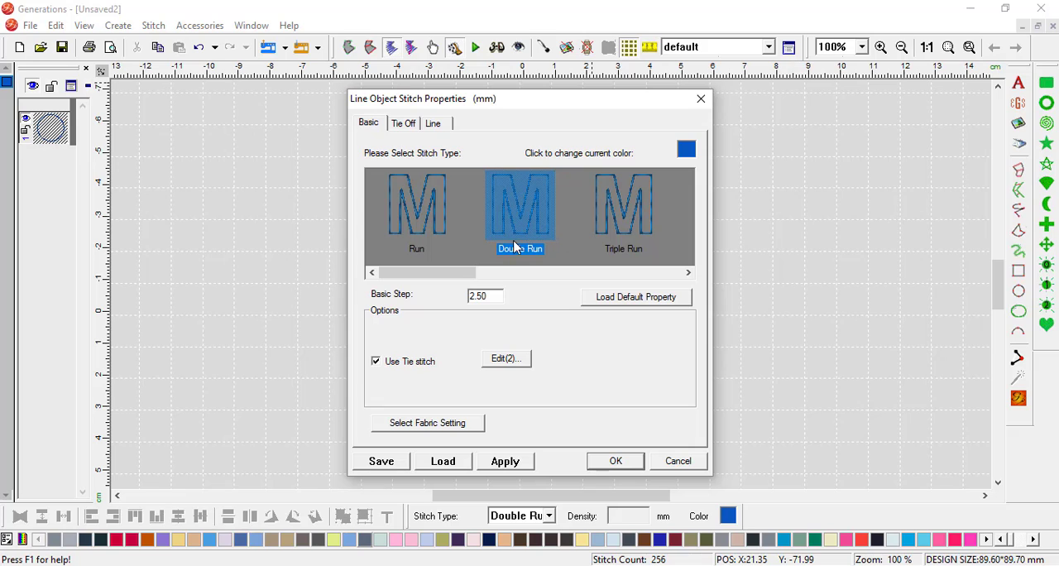
drag(449, 276, 556, 289)
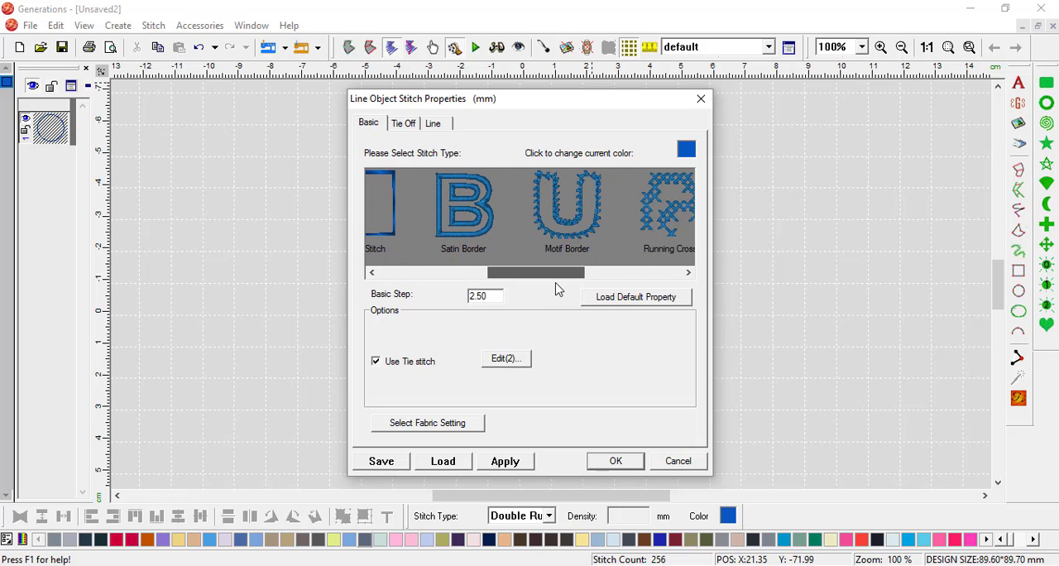
click(546, 222)
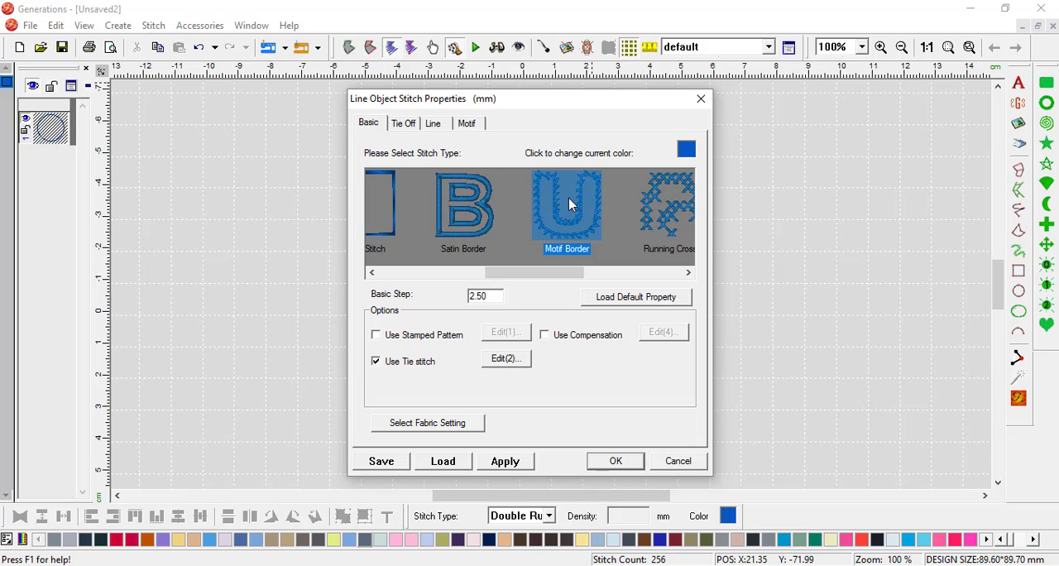
click(472, 125)
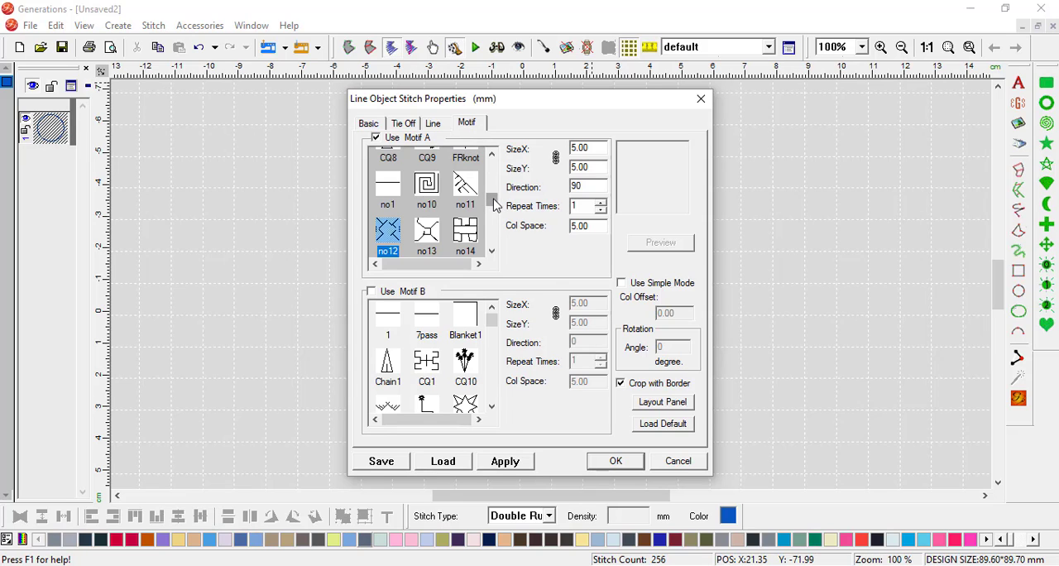
drag(494, 205, 492, 161)
click(423, 167)
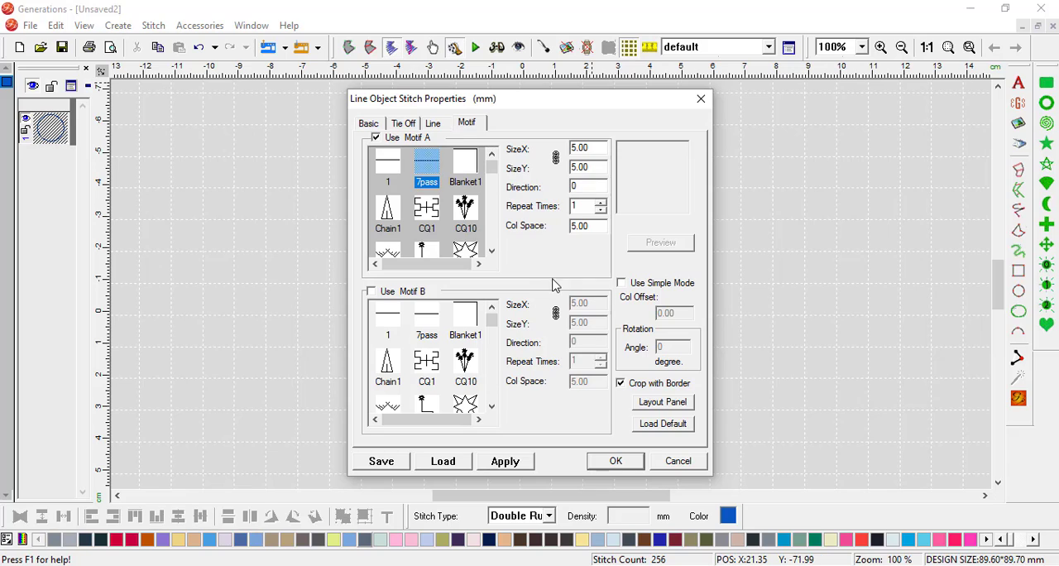
click(557, 159)
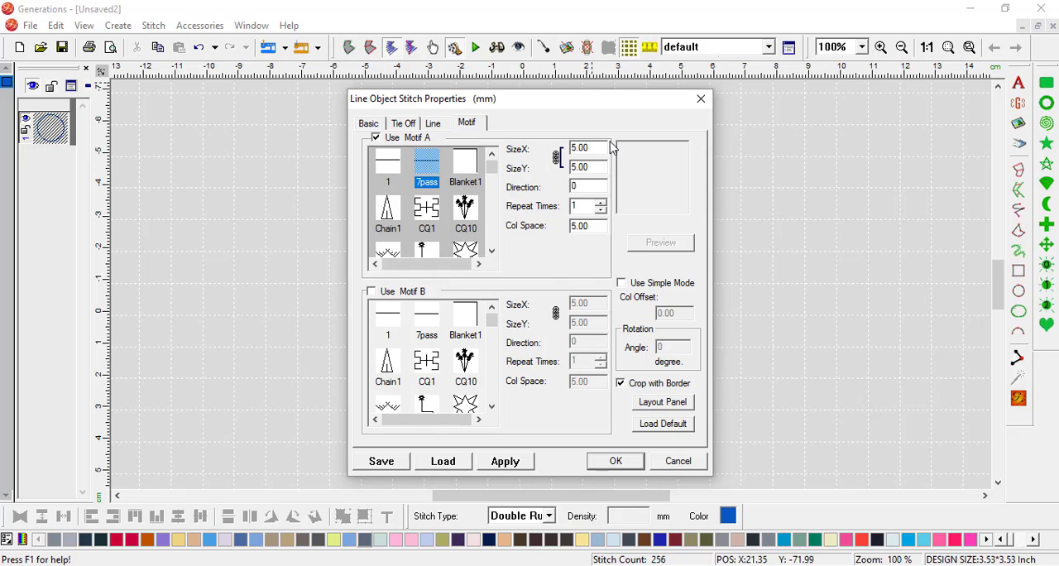
Step: Try resizing motif A to 2.46 mm, rotating it to 326.06 degrees and spacing it 8.52 mm in the layout preview
click(675, 405)
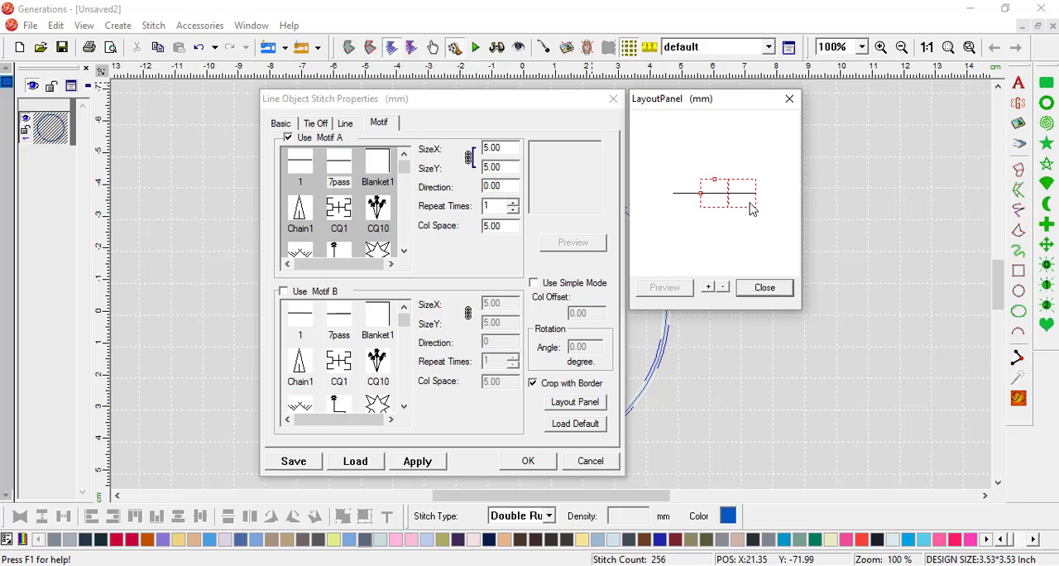
drag(751, 207, 723, 191)
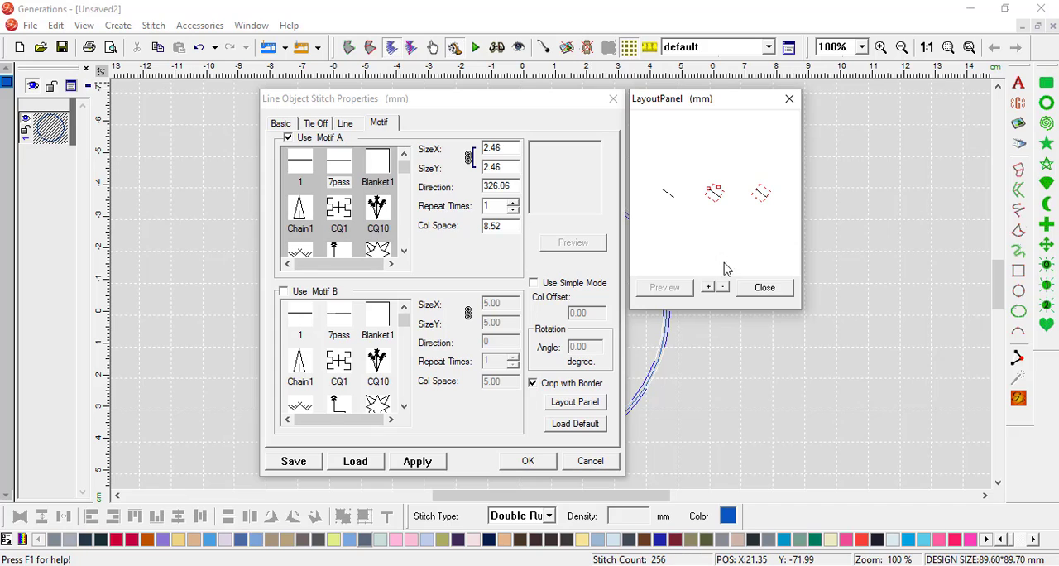
click(764, 287)
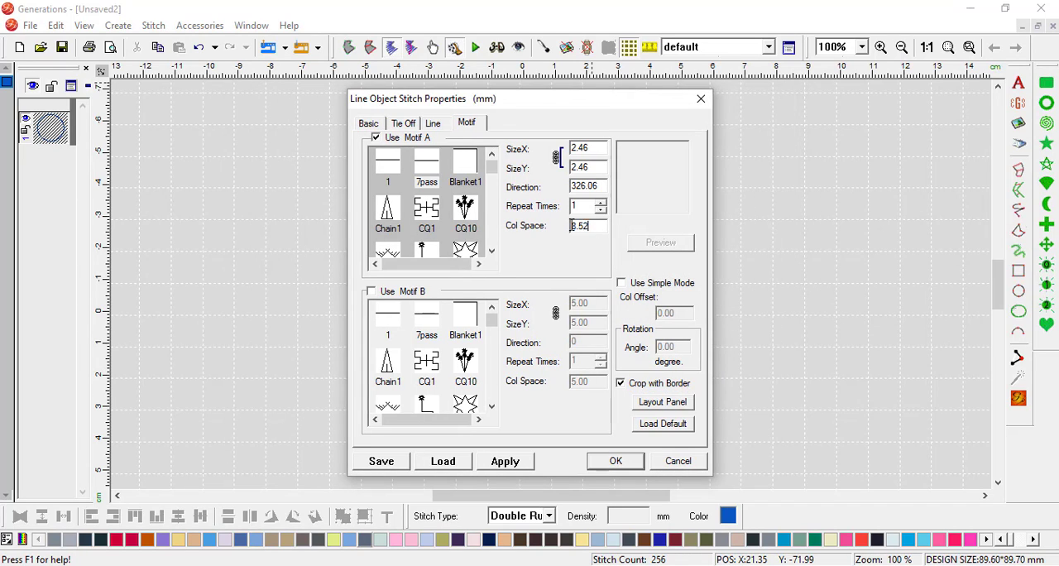
Step: Set motif A's column space to 5 mm and its direction to 0, and check the arrangement in the layout preview
double_click(583, 225)
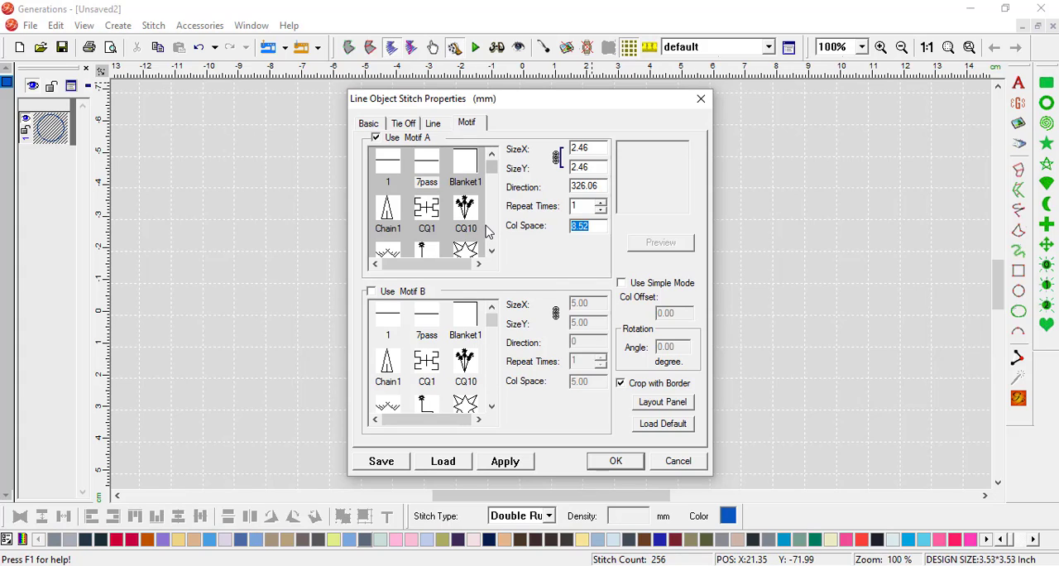
text(5)
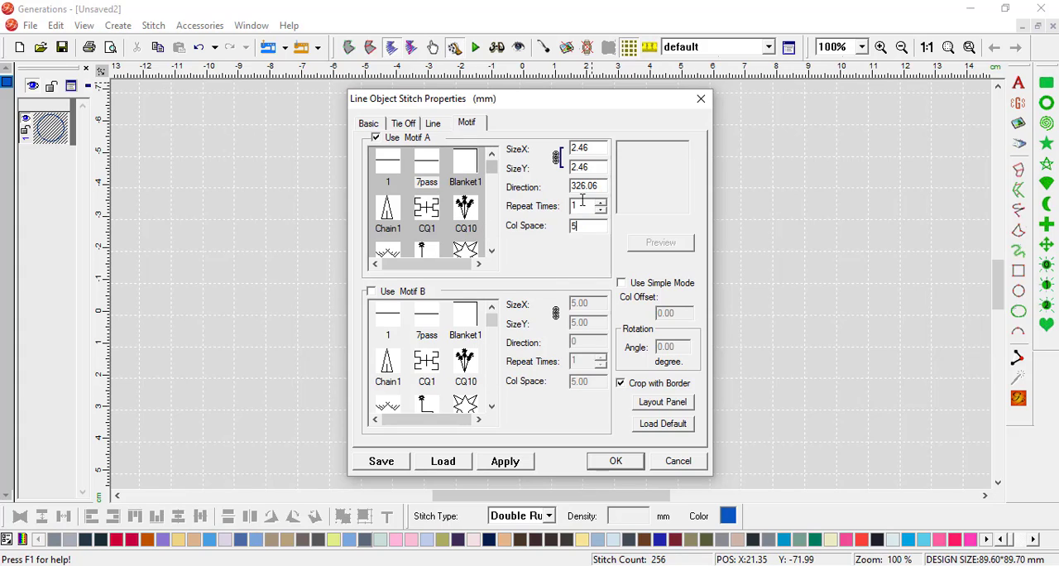
double_click(604, 185)
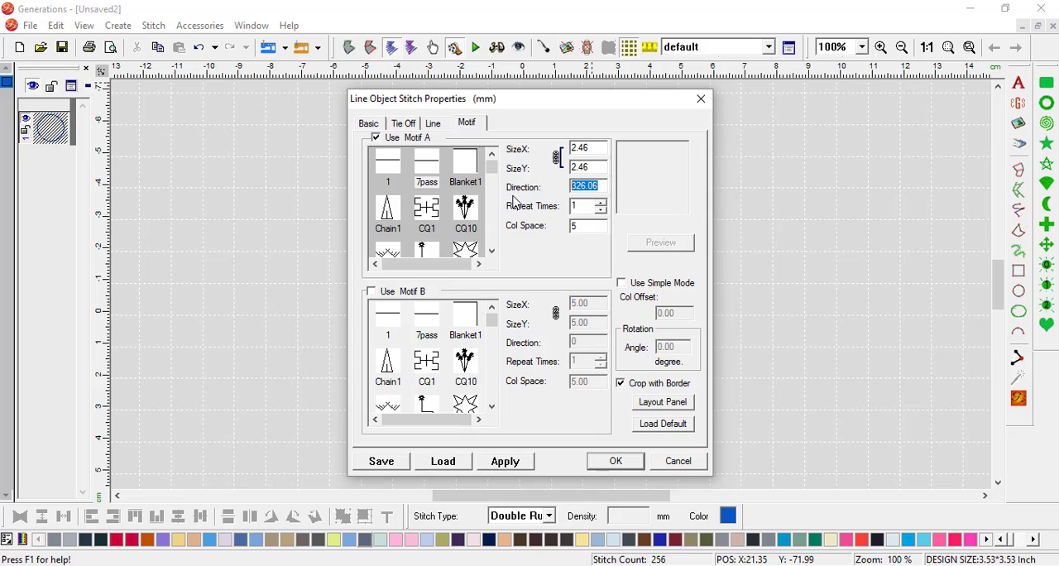
text(0)
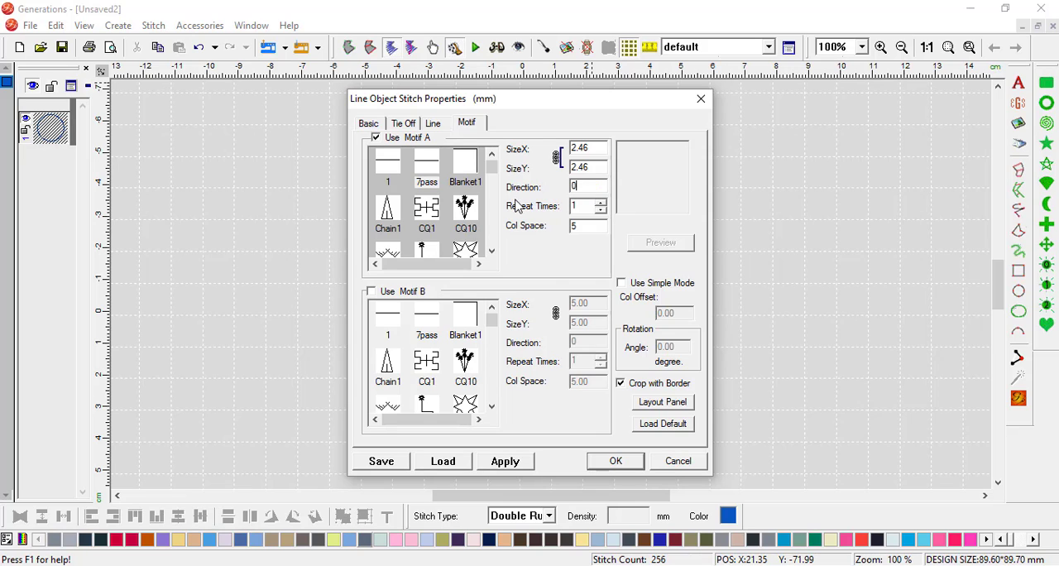
click(678, 404)
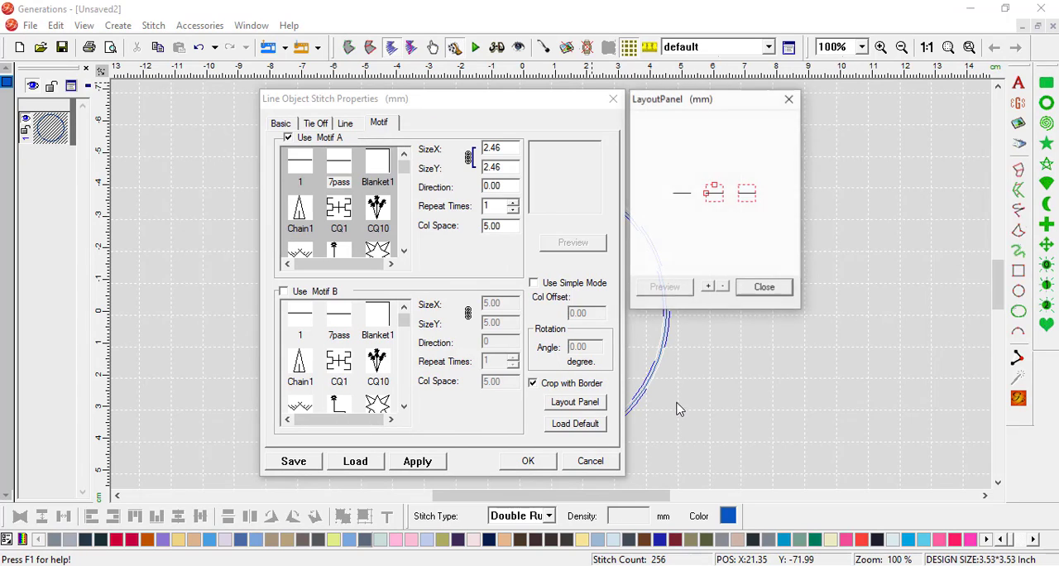
click(763, 287)
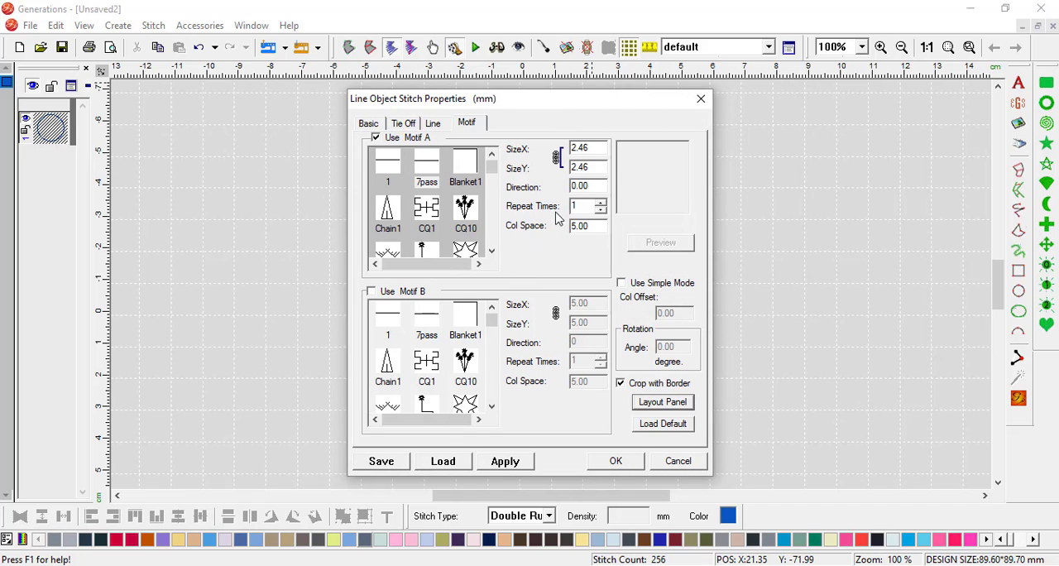
Step: Try a column space of 0 mm for motif A and check it in the layout preview
double_click(597, 227)
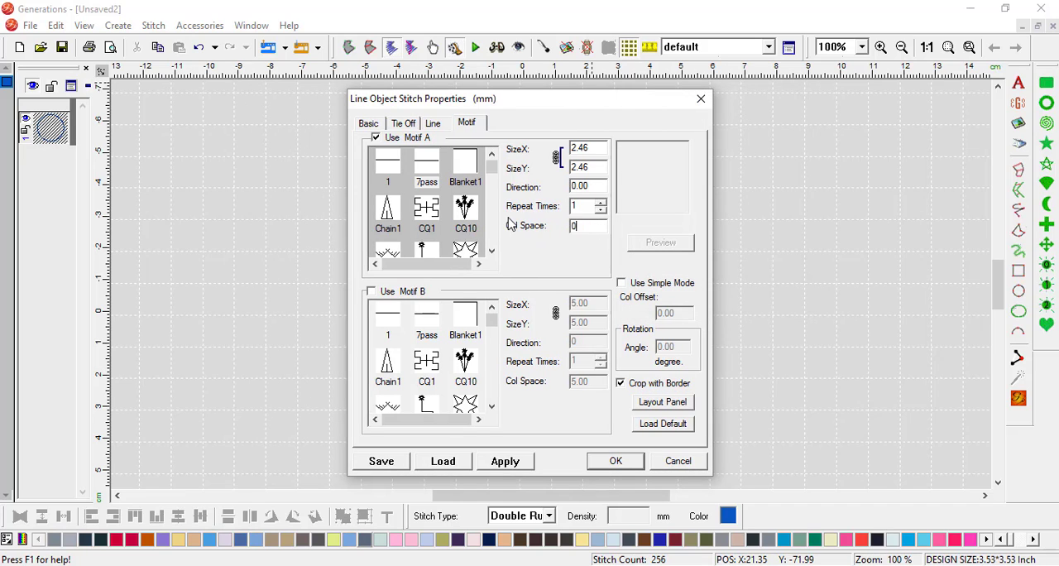
click(674, 403)
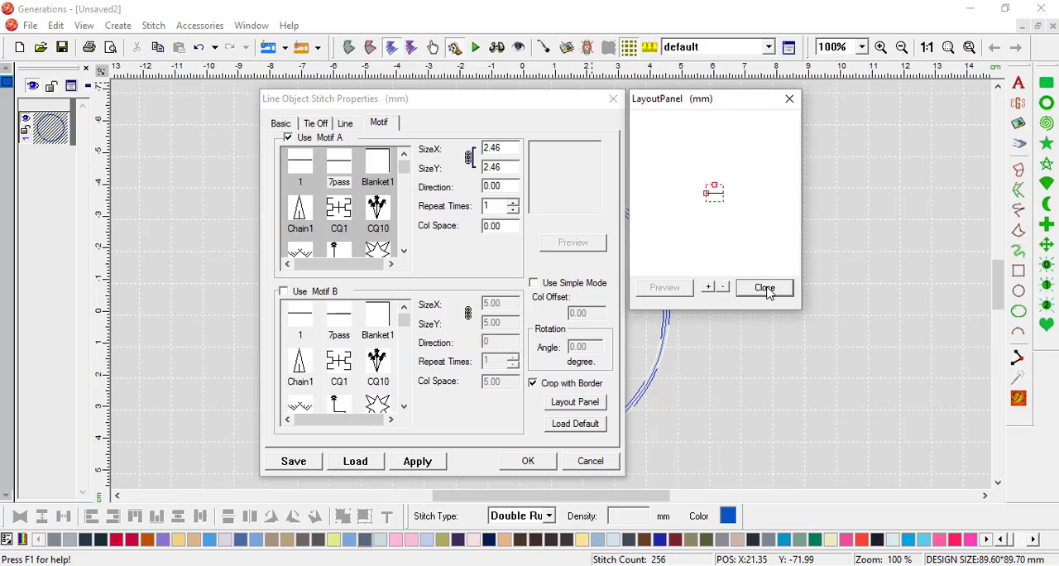
click(764, 288)
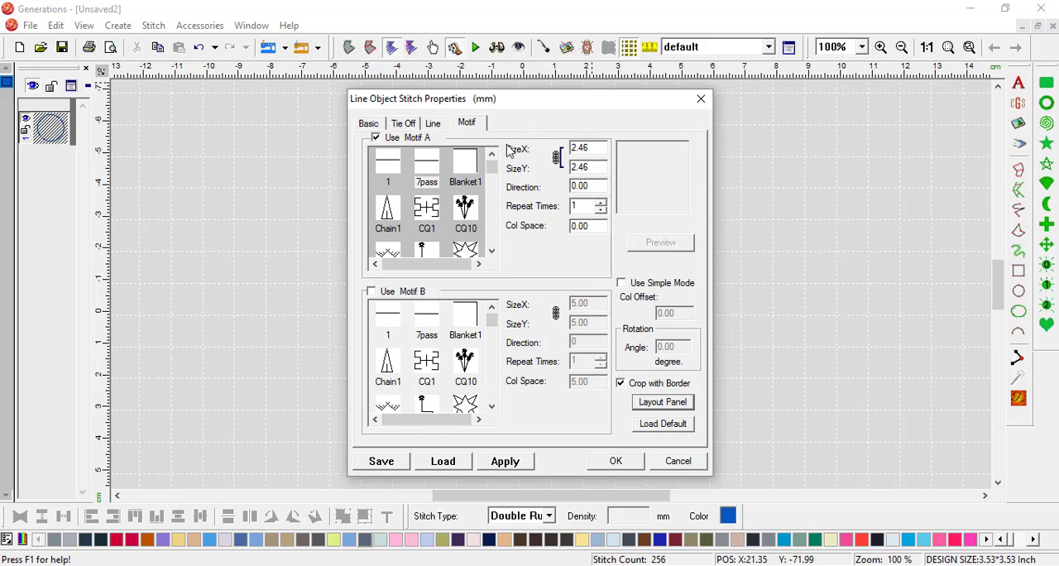
Step: Set motif A's linked X and Y sizes to 6 mm and its column space to 6 mm
double_click(589, 147)
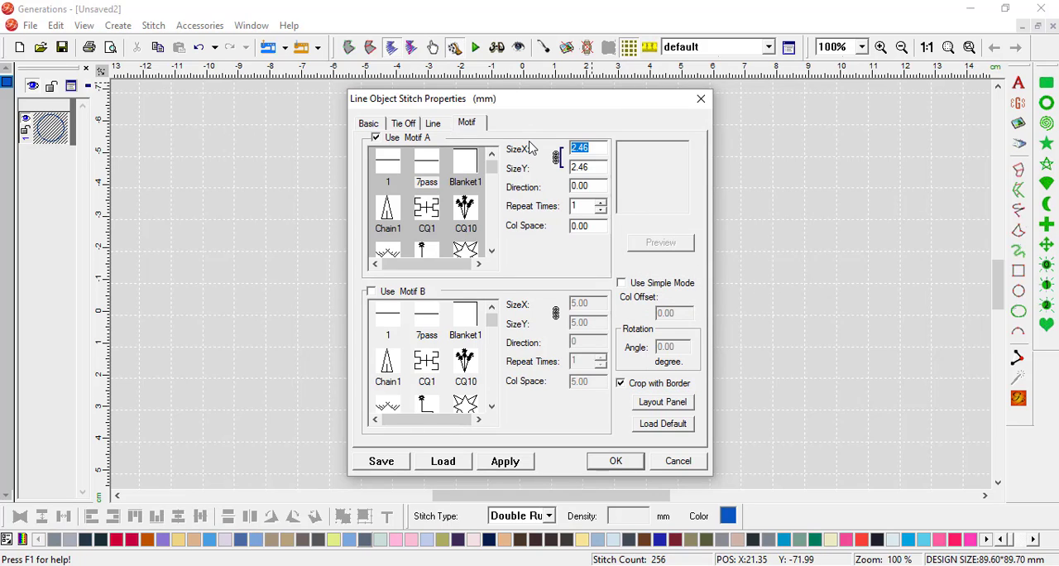
text(6)
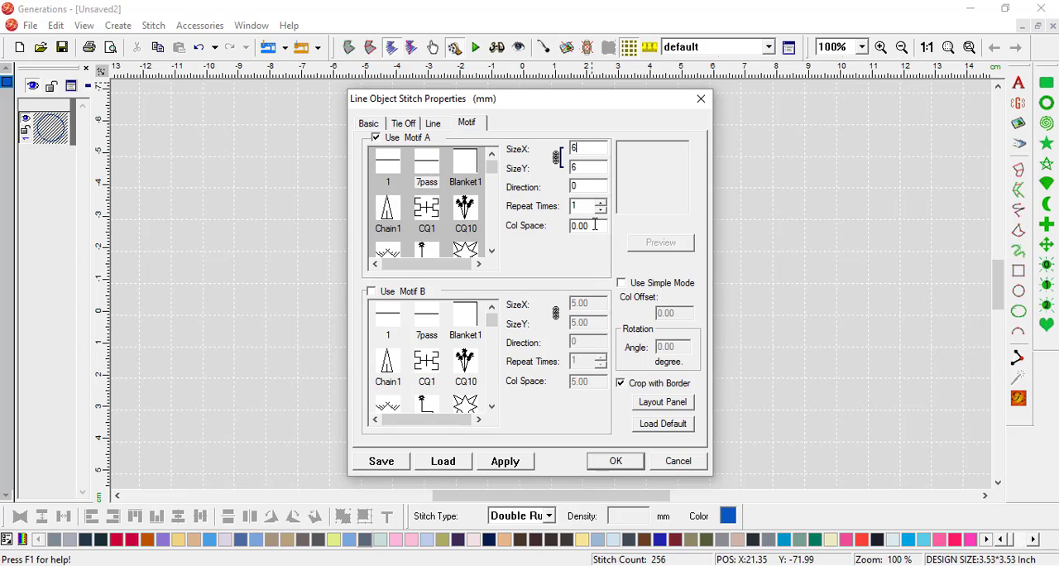
drag(594, 223, 517, 226)
text(6)
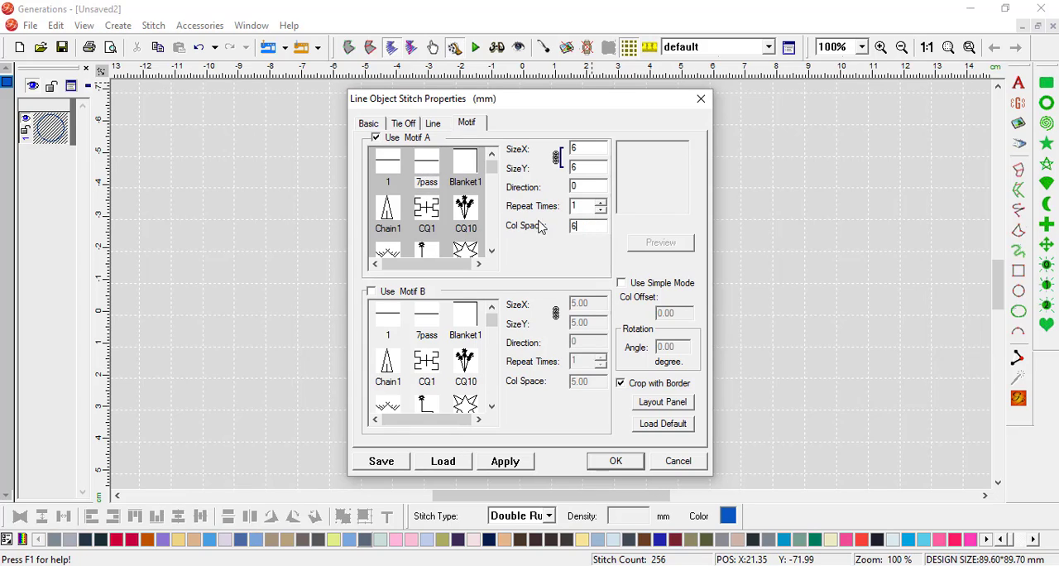
Step: Check motif A's layout preview, then accept the motif settings with simple mode enabled and regenerate the circle's stitches
click(663, 401)
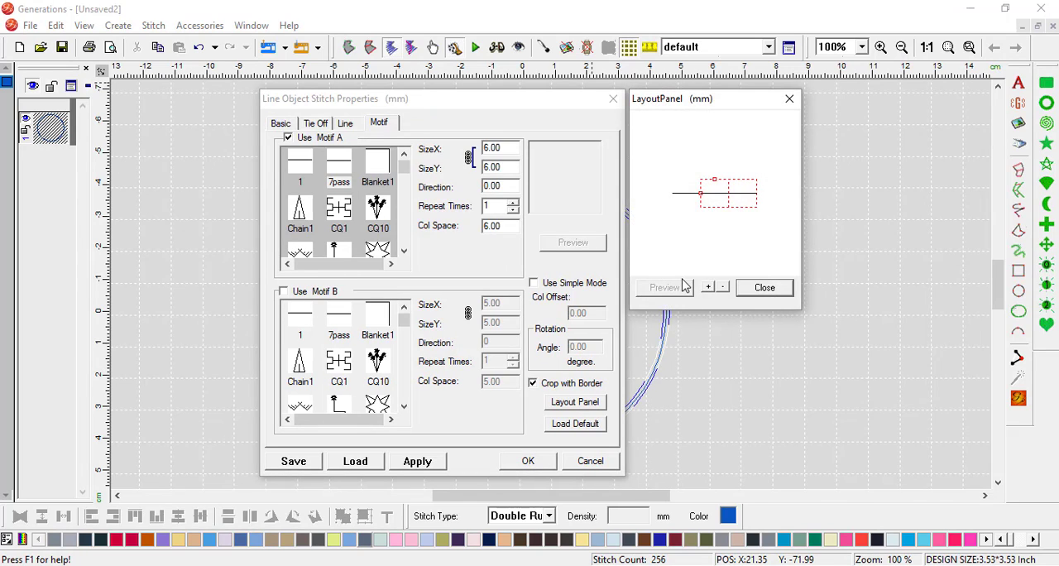
click(777, 296)
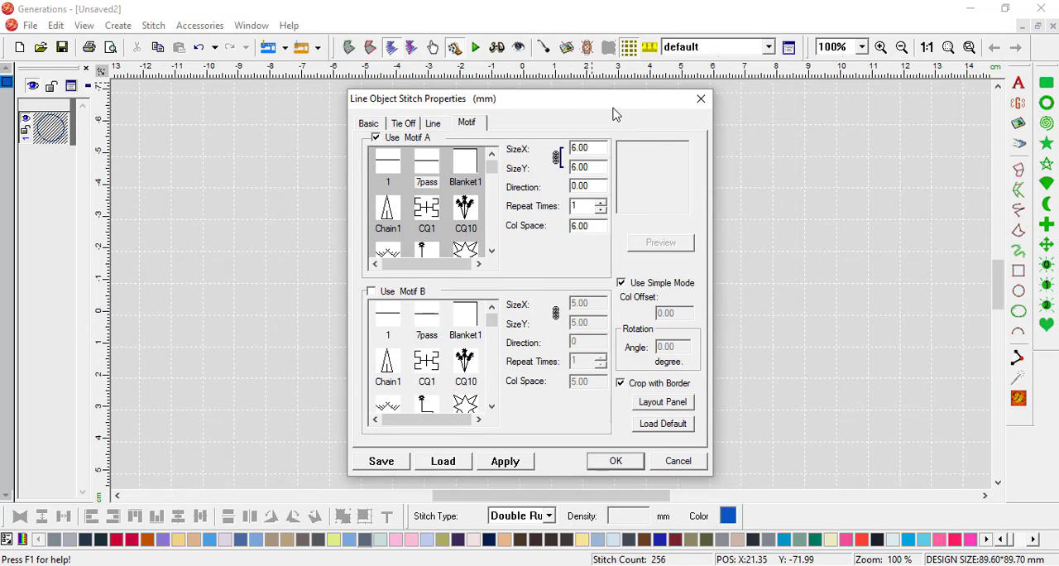
drag(614, 113, 414, 102)
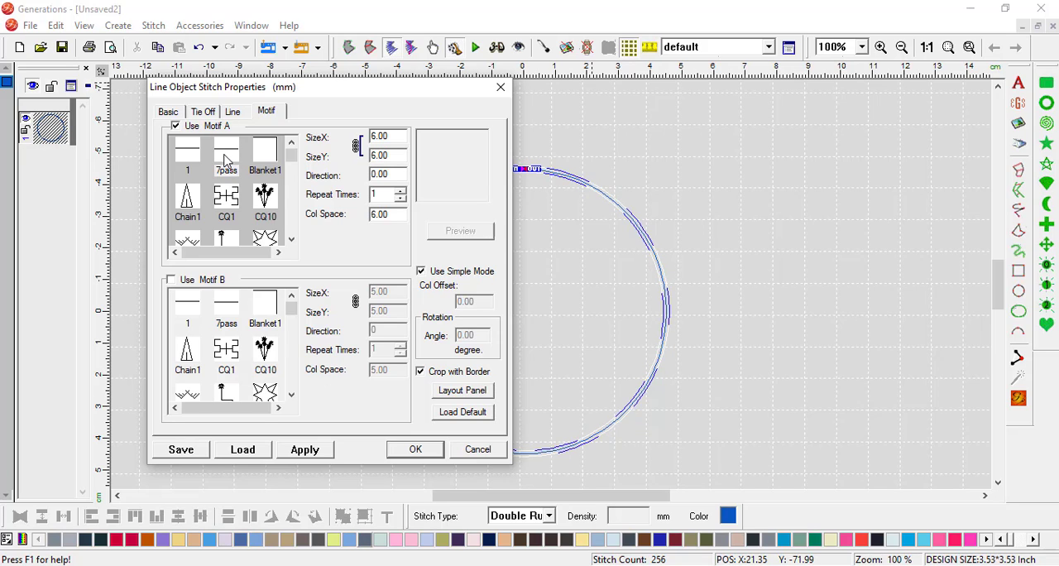
click(418, 449)
click(1018, 399)
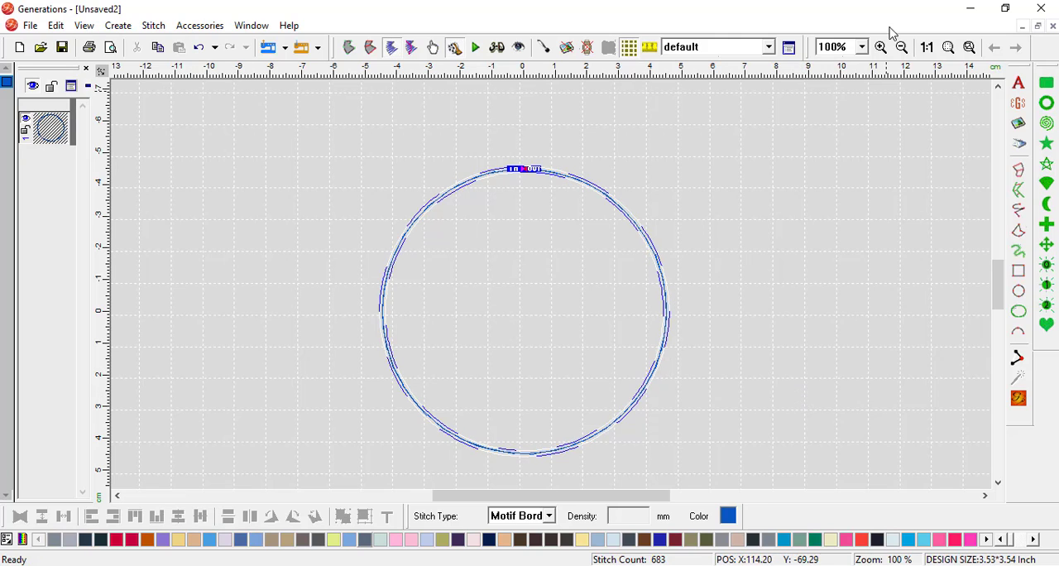
Step: Display the deselected circle in 3D and inspect the stitches along its upper half
click(790, 196)
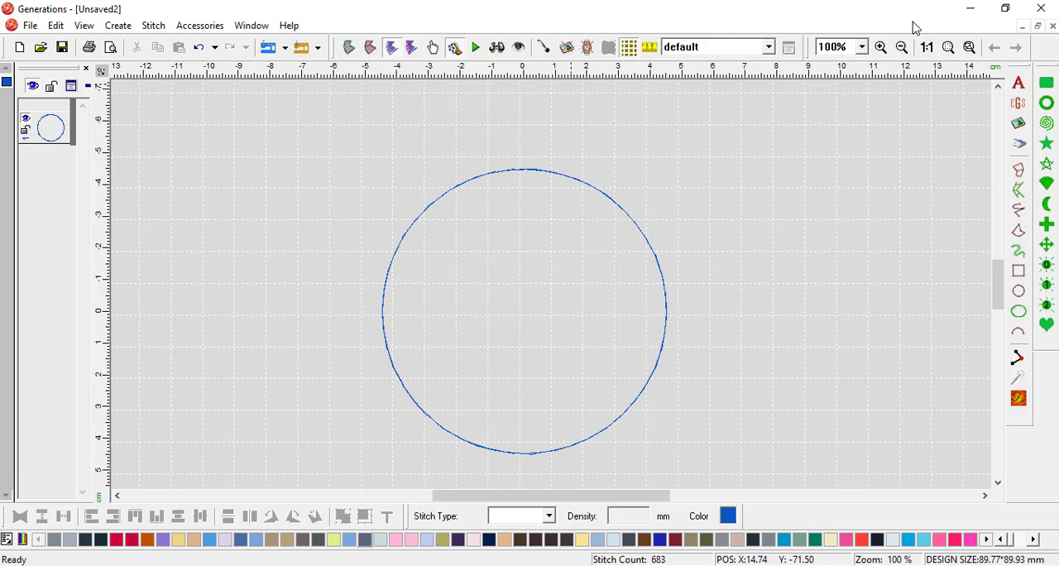
click(497, 48)
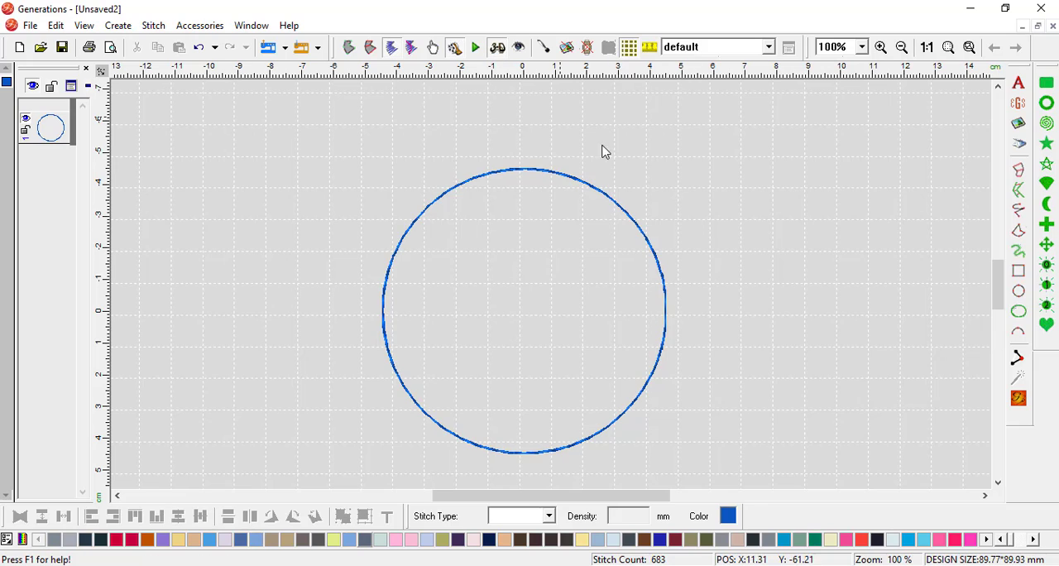
click(881, 47)
drag(390, 155, 710, 285)
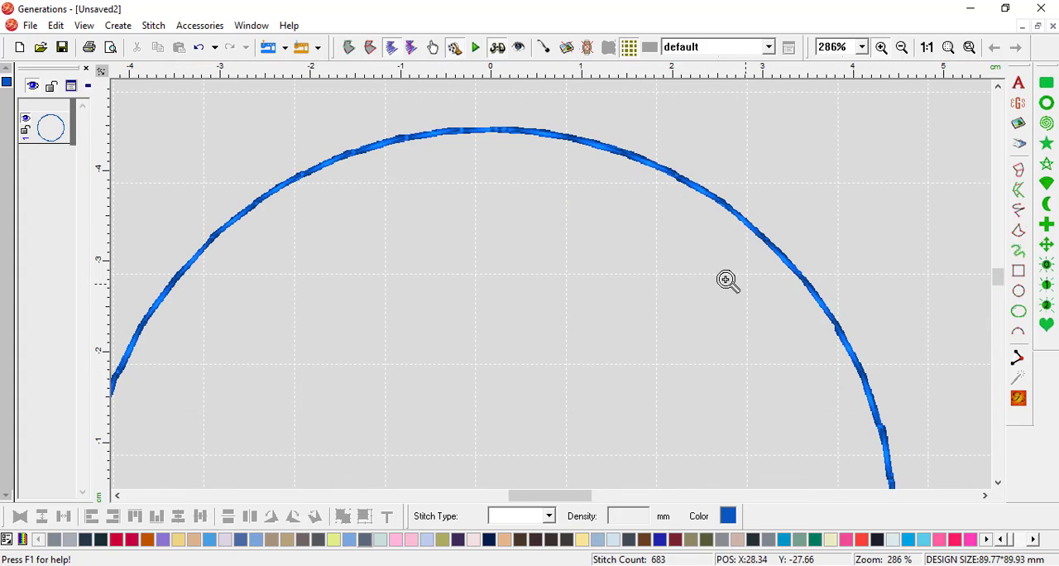
Step: Simulate the circle's stitch order, advancing step by step along the upper-left arc to examine how each motif repeats
click(478, 48)
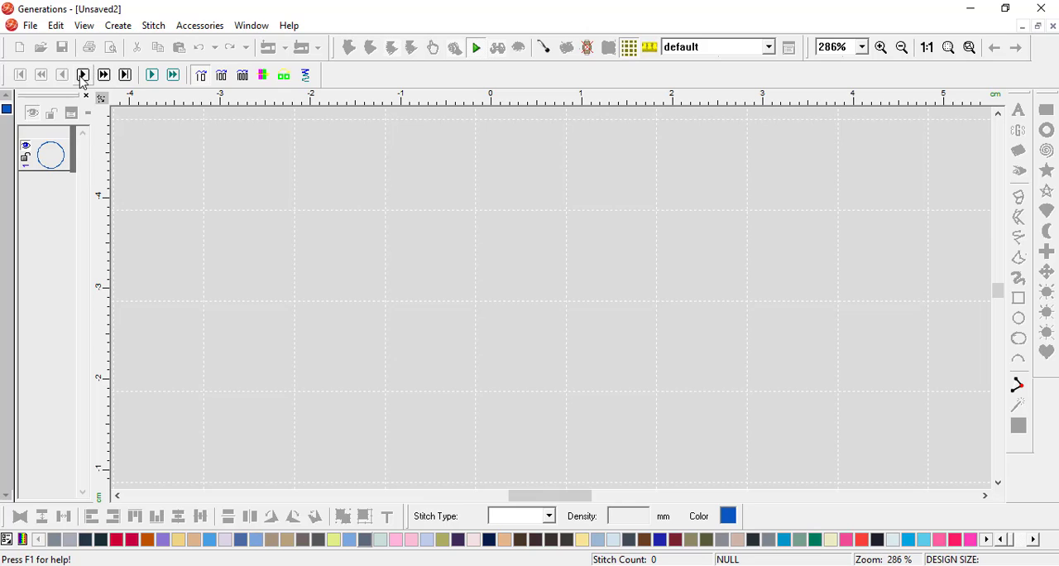
click(83, 75)
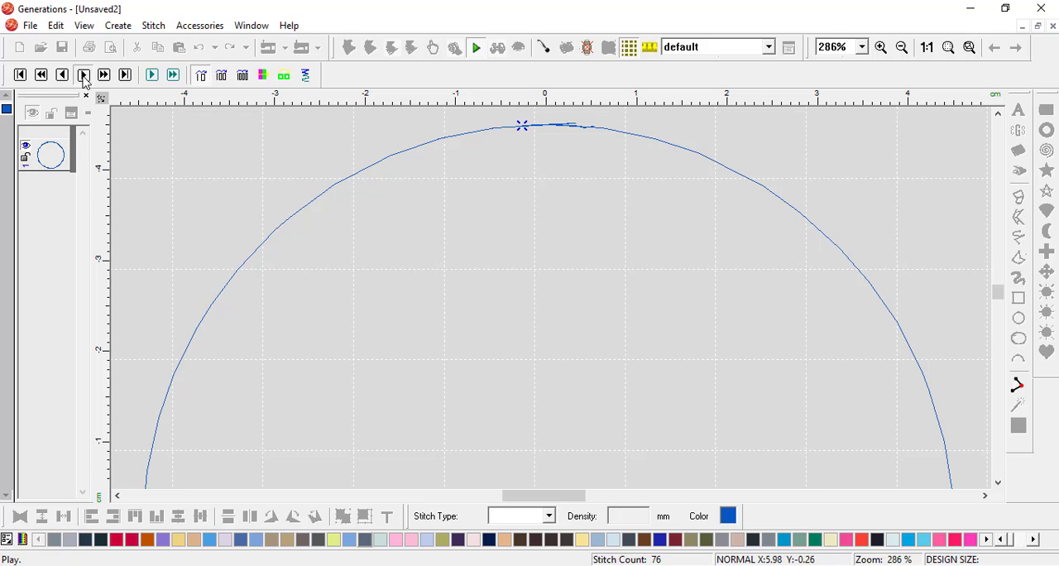
click(84, 78)
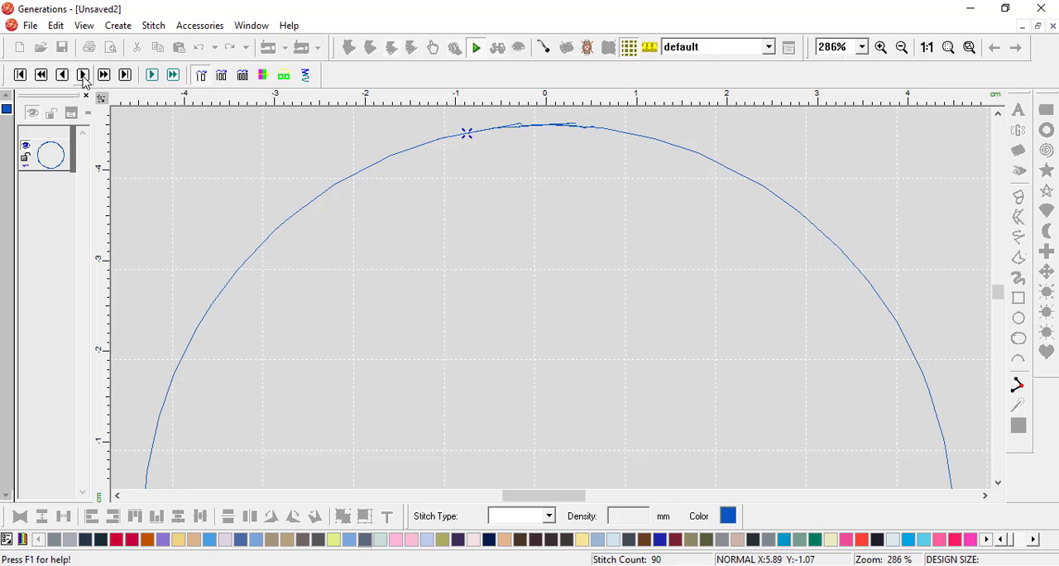
click(84, 76)
click(83, 76)
click(83, 75)
click(83, 75)
click(83, 75)
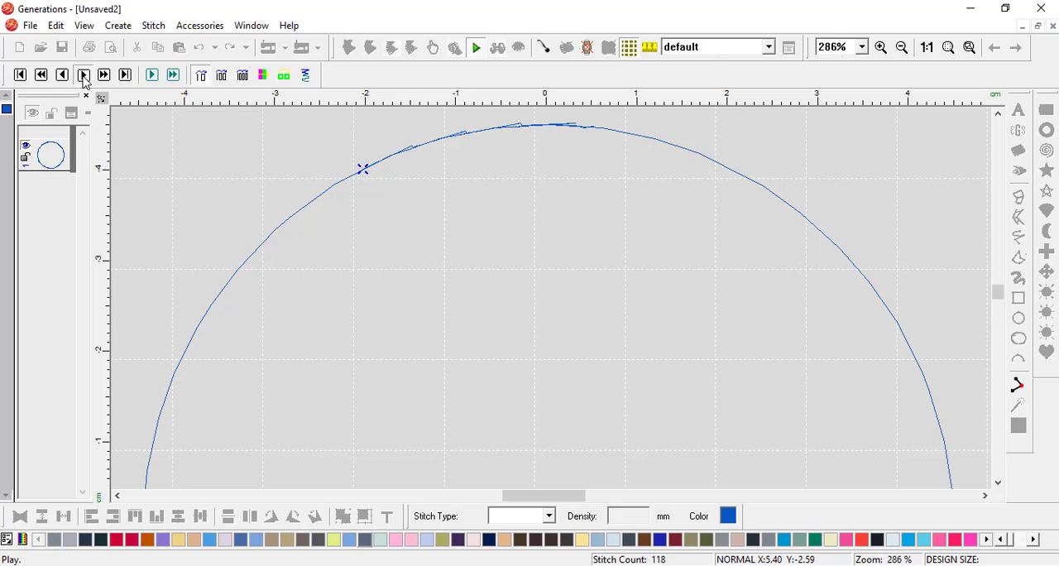
click(84, 75)
click(83, 75)
click(83, 76)
click(84, 76)
click(83, 75)
click(84, 75)
click(84, 75)
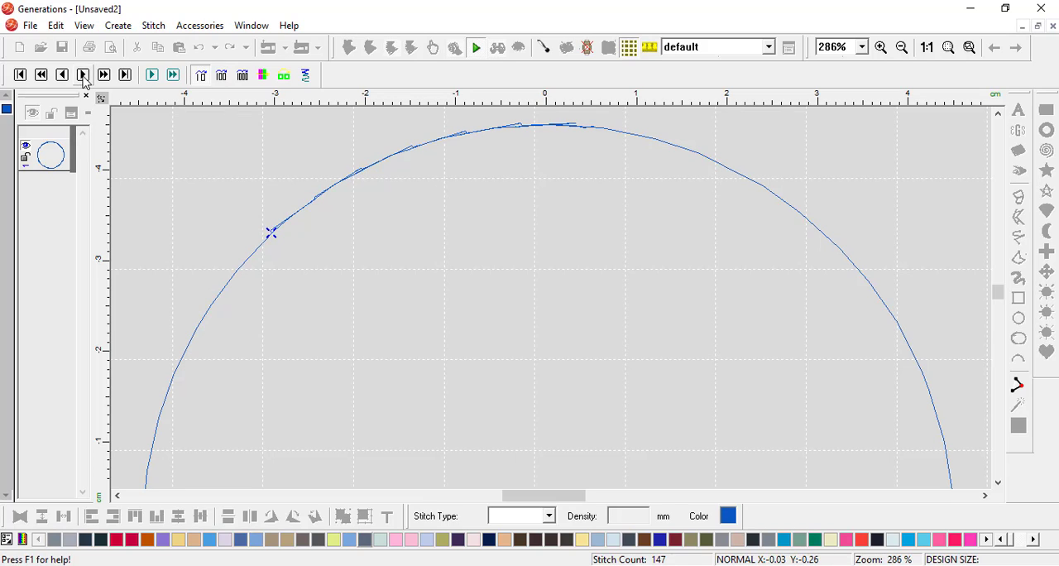
click(83, 75)
click(83, 76)
click(84, 76)
click(83, 75)
click(83, 75)
click(84, 76)
click(83, 76)
click(84, 75)
click(83, 76)
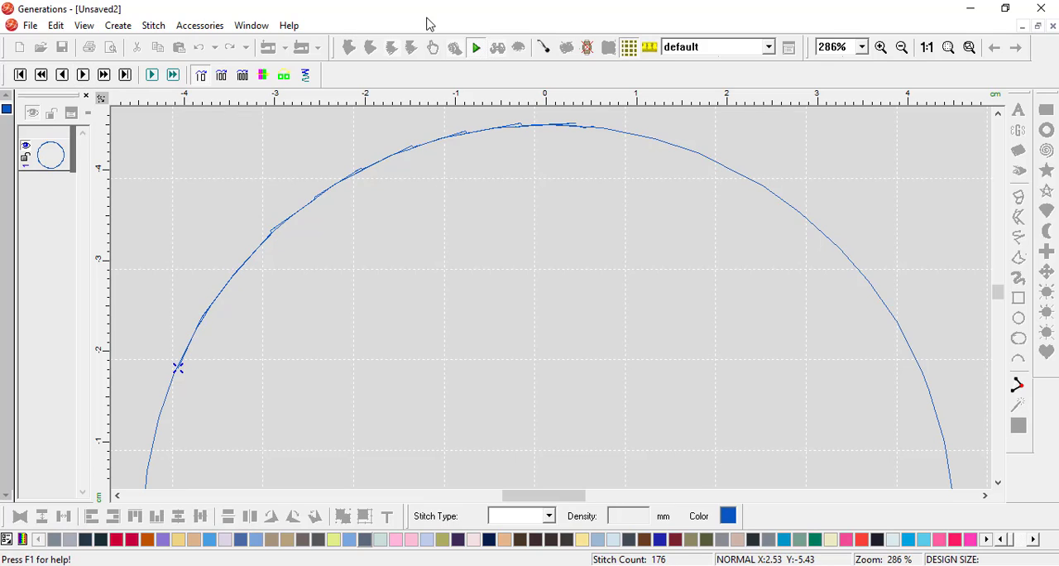
click(477, 48)
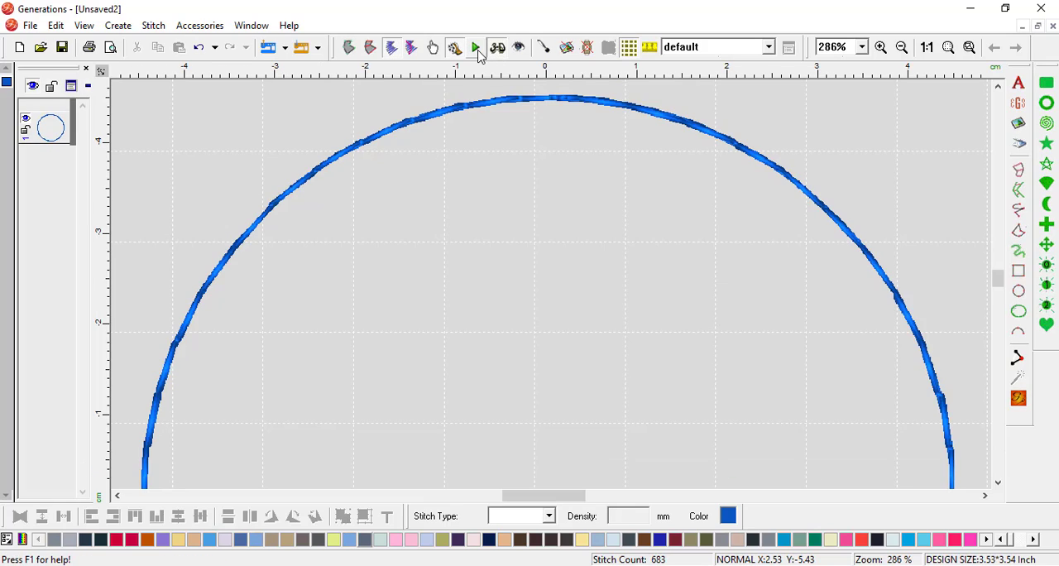
Step: Move the circle's exit point slightly farther along the outline from the entry point and regenerate the stitches
click(516, 100)
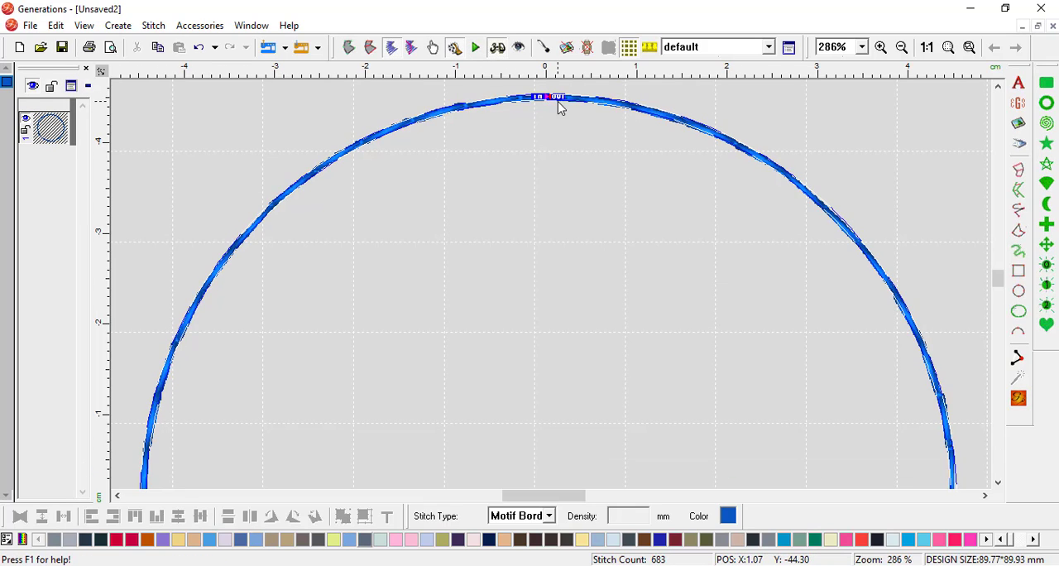
drag(562, 96, 578, 98)
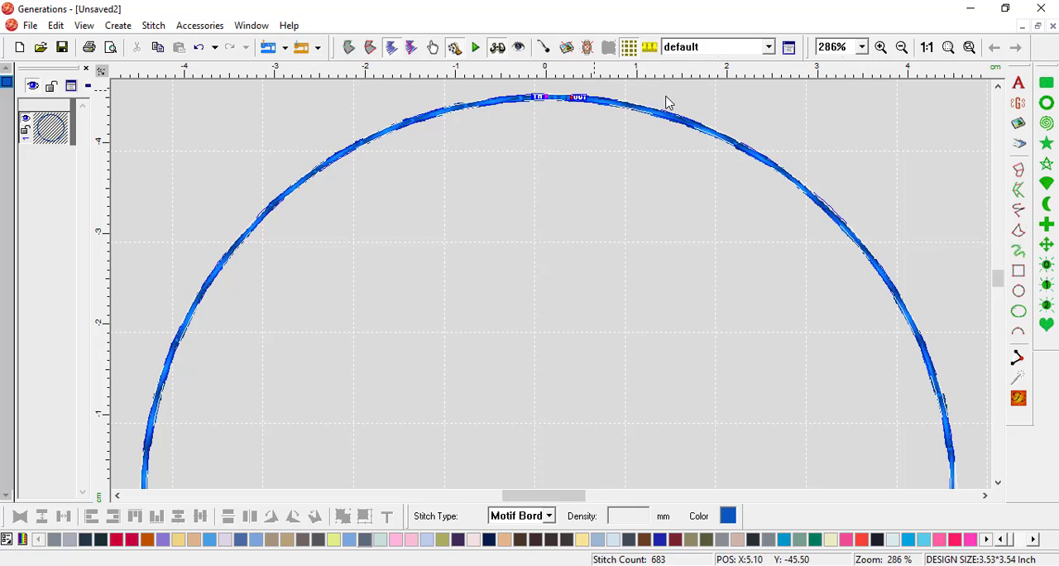
click(1019, 399)
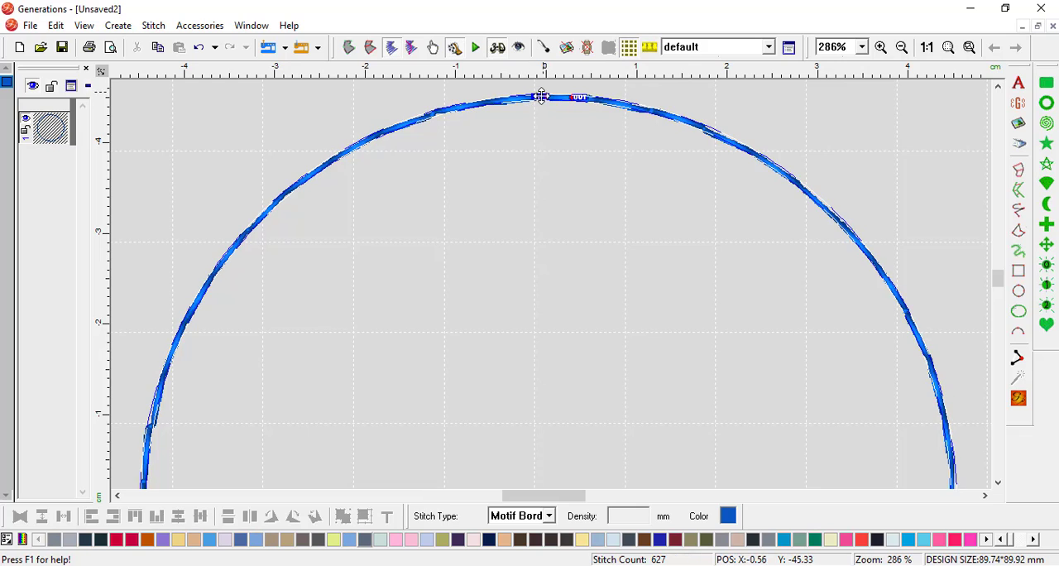
Step: Auto-play the stitch simulation of the regenerated circle and stop it partway around the upper-left arc
click(477, 48)
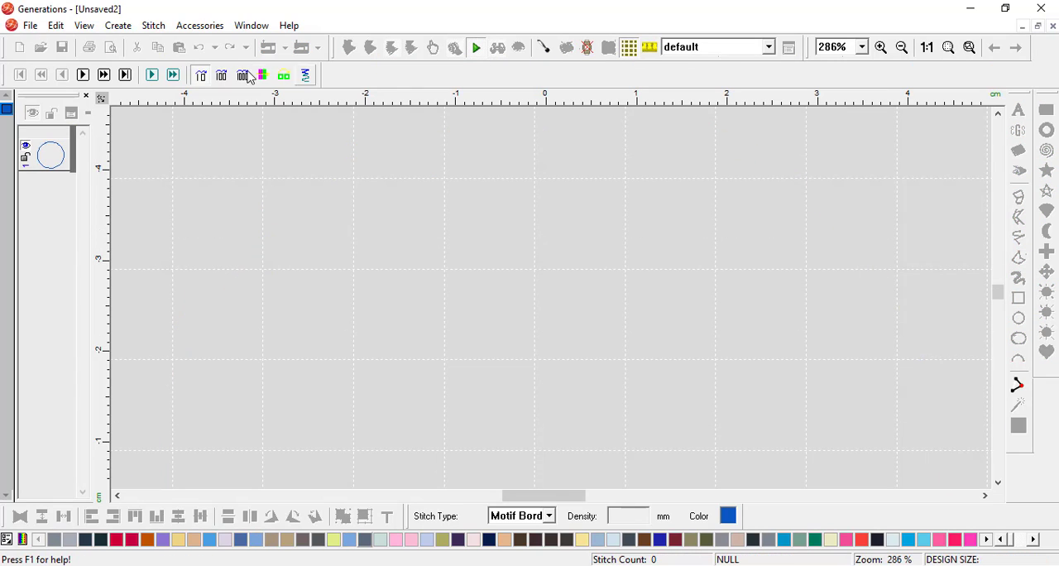
click(153, 76)
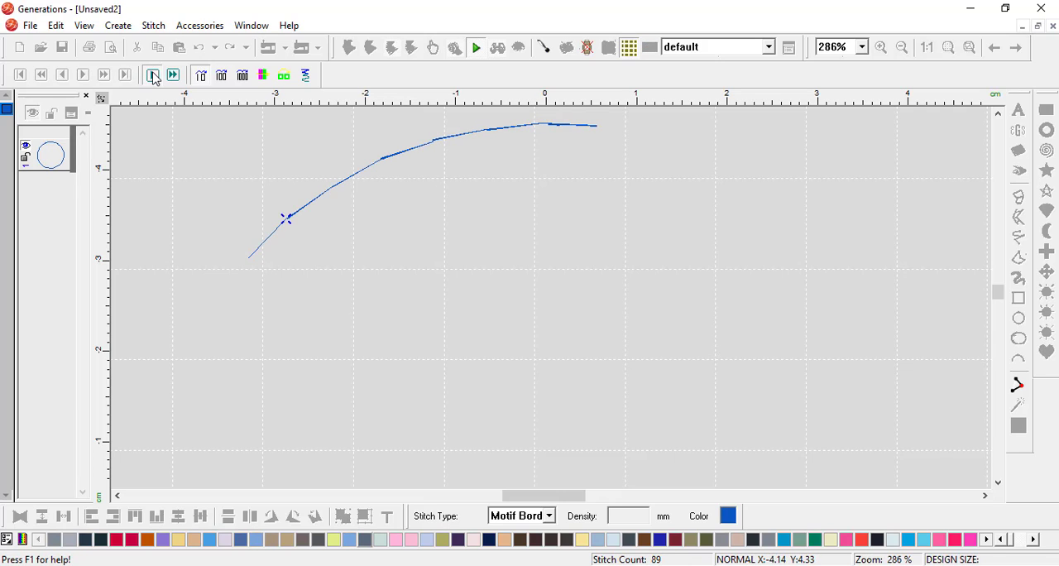
click(153, 75)
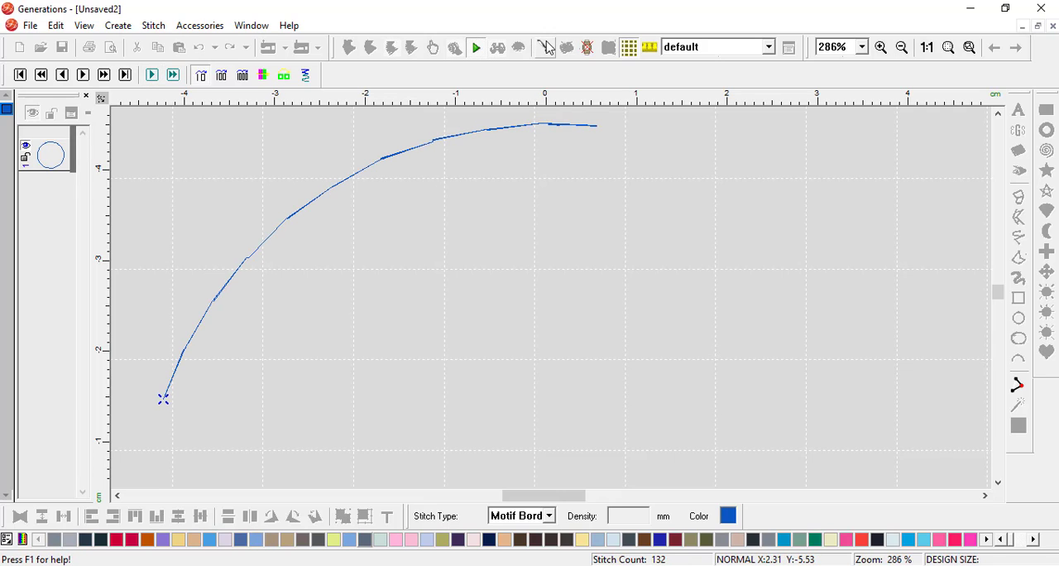
click(474, 47)
Step: Shift the circle's exit point slightly once more and auto-play the stitch simulation down to the lower-left arc
click(530, 104)
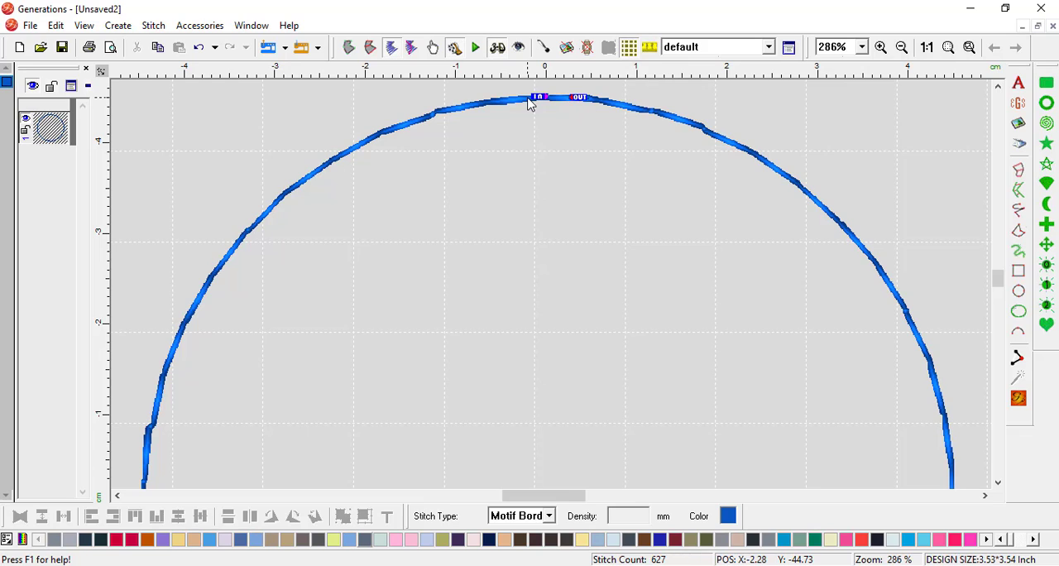
mouse_move(580, 98)
mouse_down()
mouse_move(592, 100)
mouse_move(577, 98)
mouse_up()
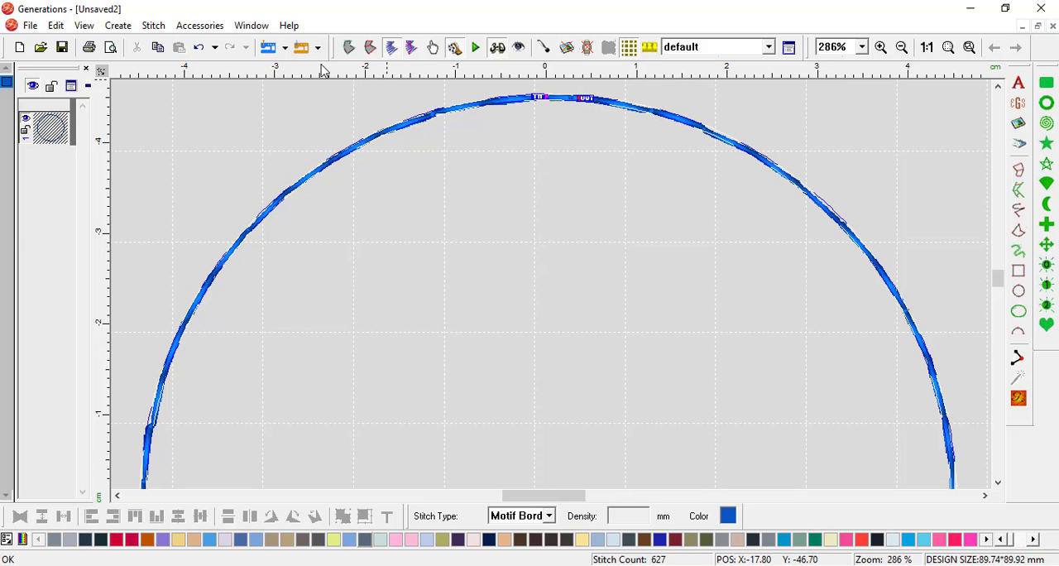
click(477, 50)
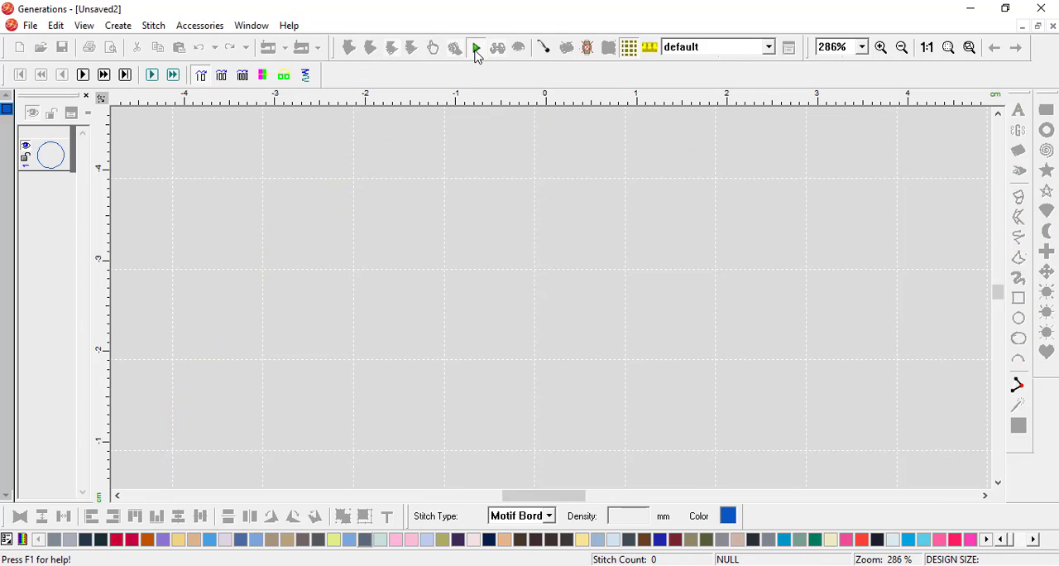
click(153, 76)
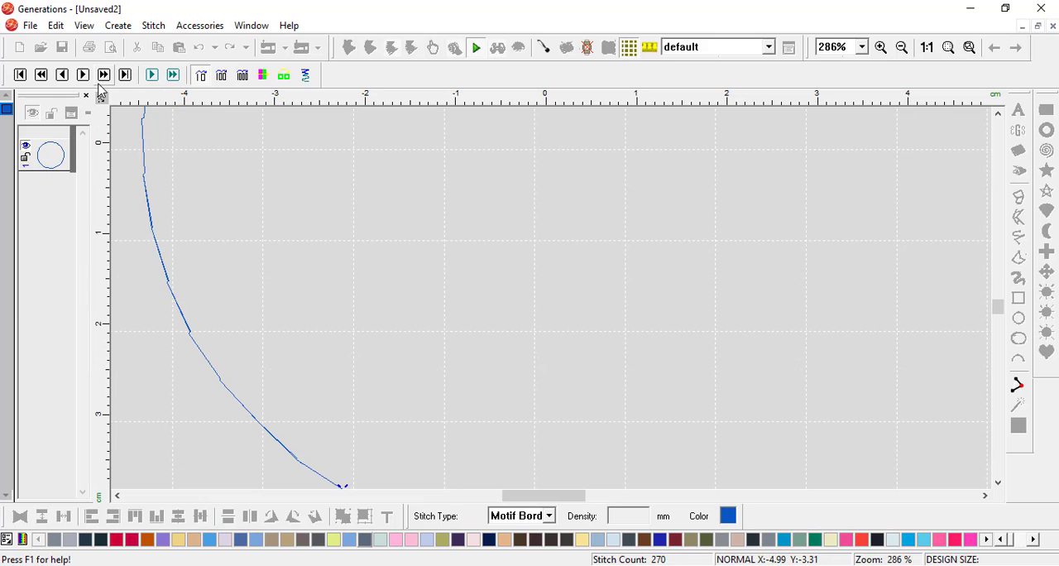
Step: Advance the simulation step by step along the bottom of the circle to examine the repeated passes, and close it
click(85, 81)
click(85, 81)
click(85, 81)
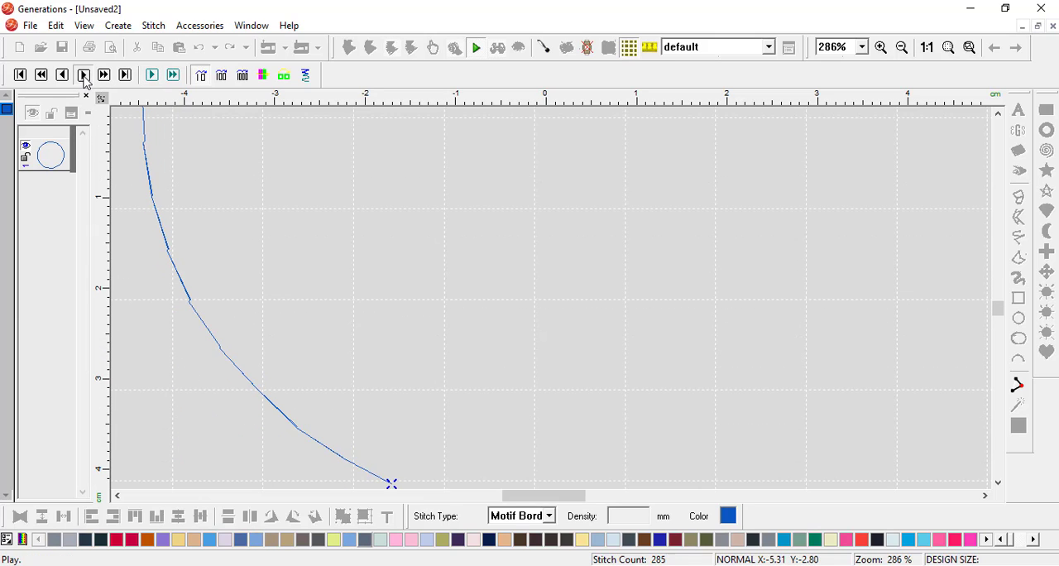
click(85, 81)
click(84, 75)
click(84, 76)
click(83, 76)
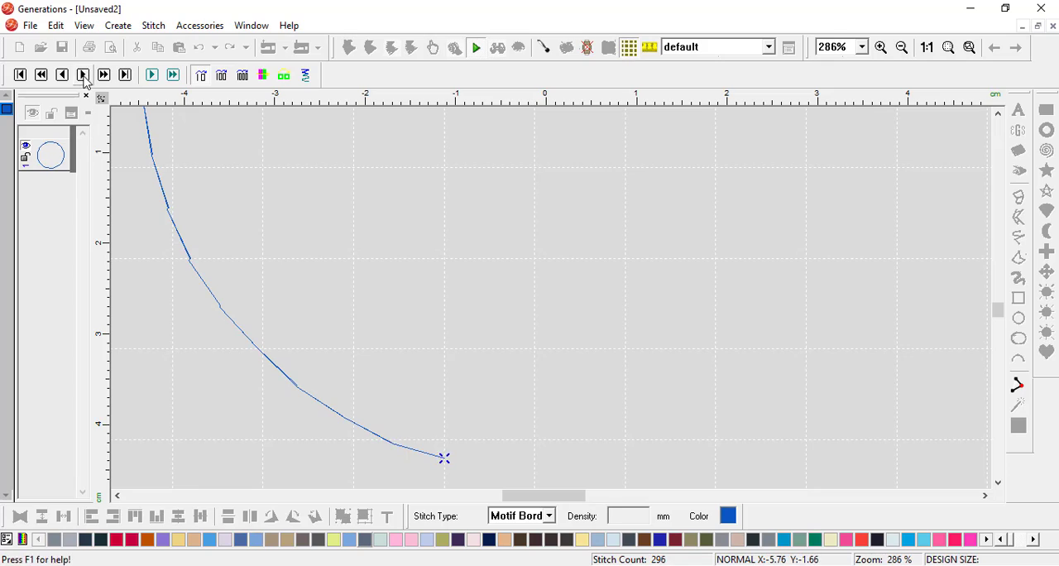
click(83, 76)
click(83, 75)
click(84, 75)
click(84, 75)
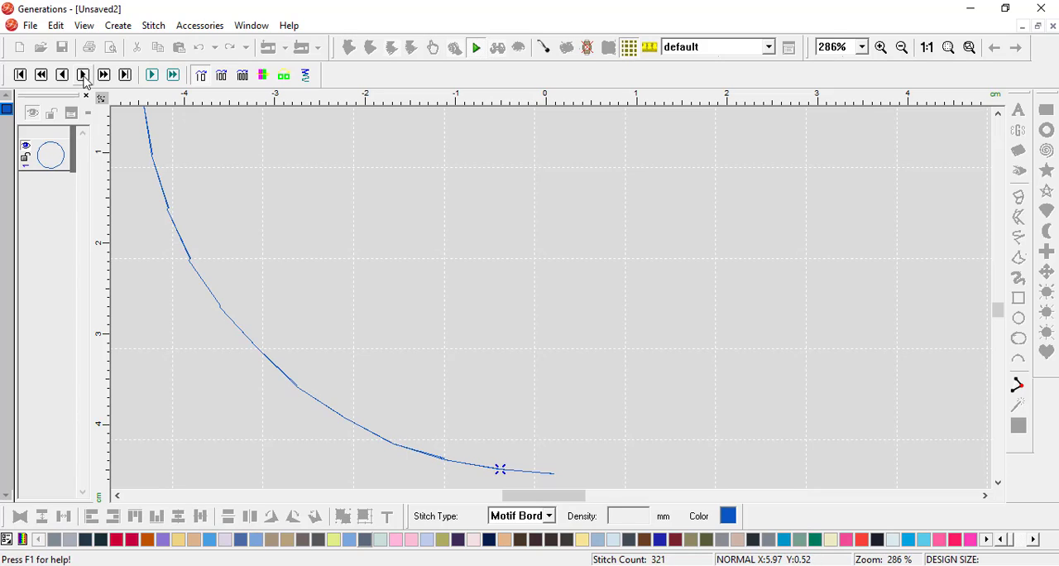
click(84, 76)
click(494, 45)
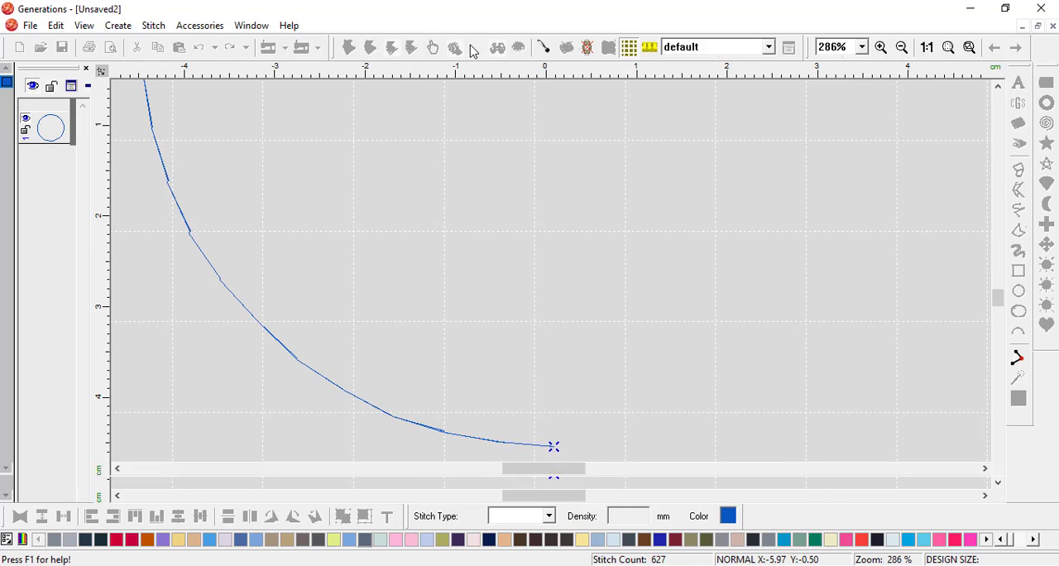
Step: Show the individual stitch points on the circle's lower-right arc without 3D and measure the length of one motif segment
click(881, 48)
drag(742, 303, 860, 409)
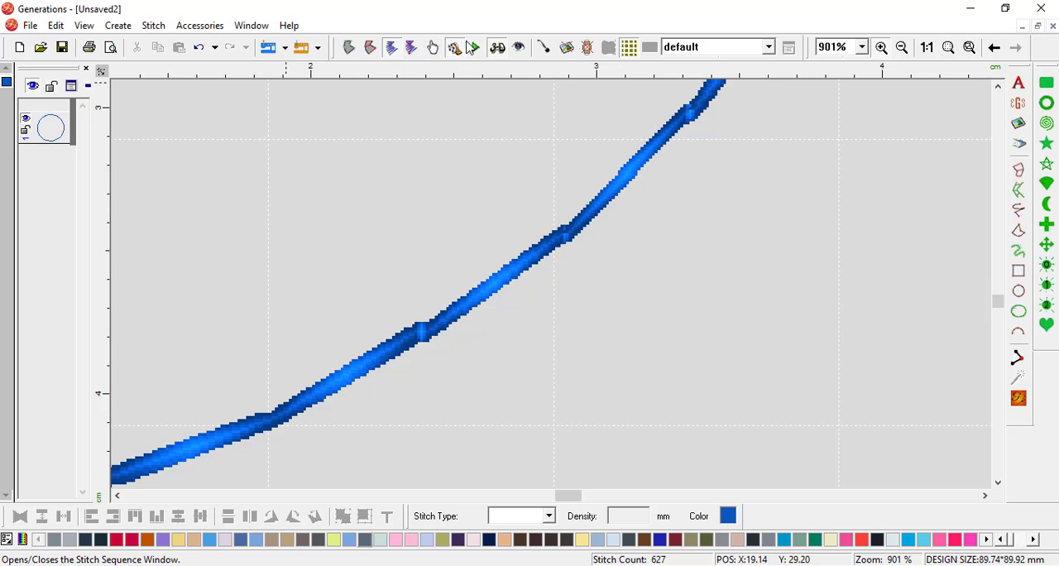
click(497, 48)
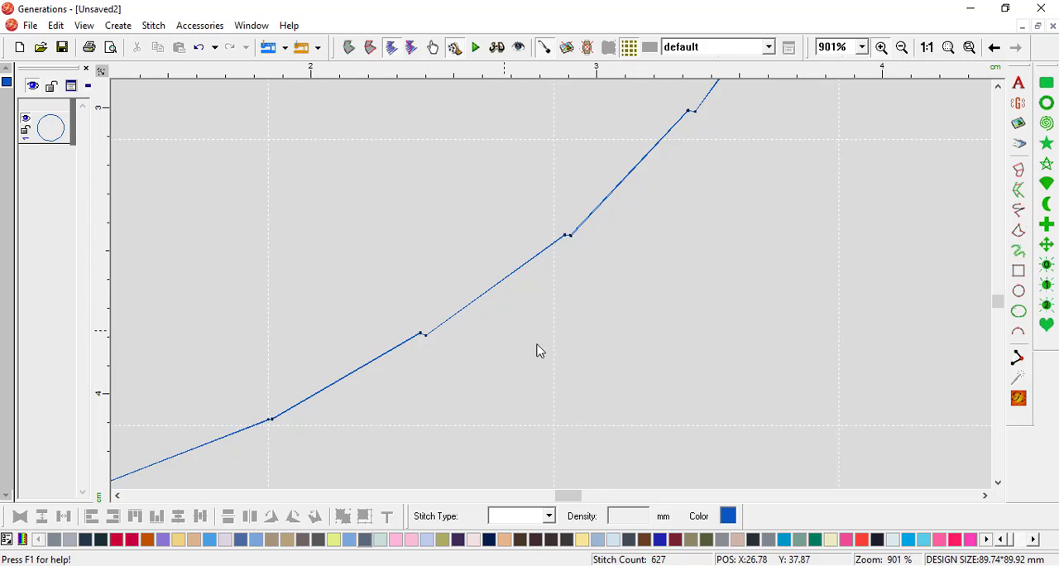
key(z)
click(650, 48)
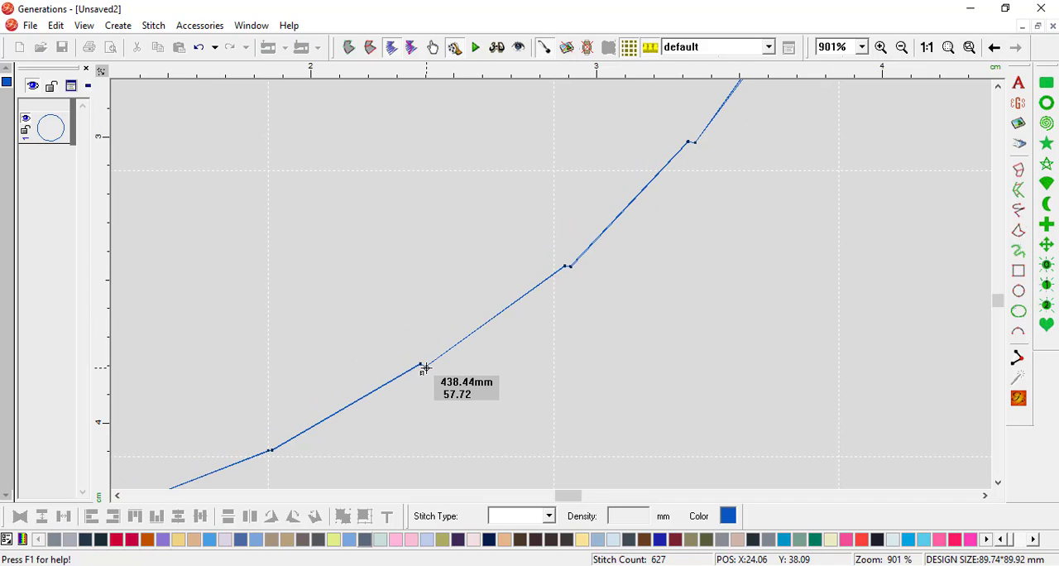
drag(421, 366, 565, 265)
key(Escape)
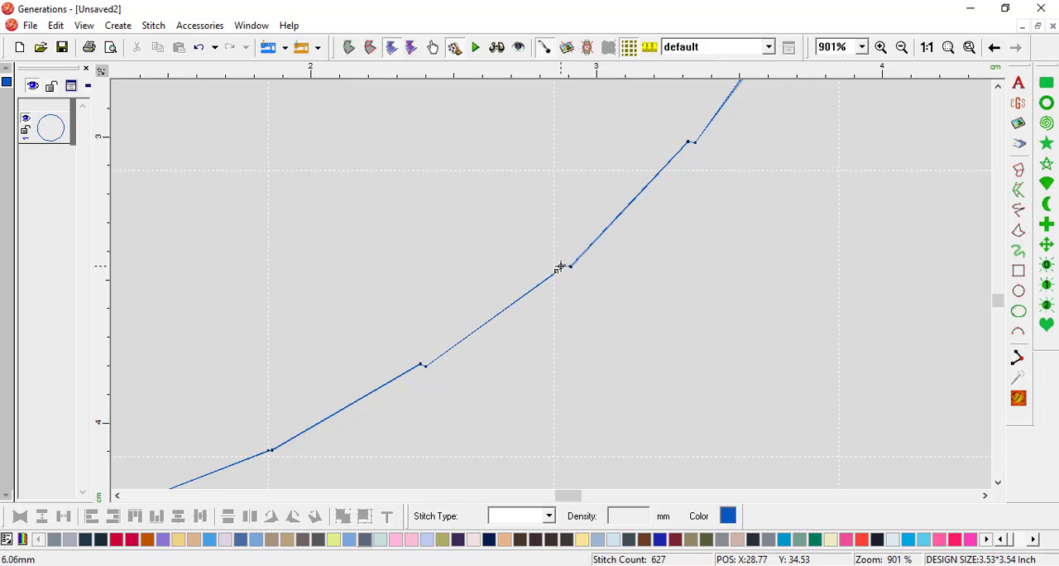